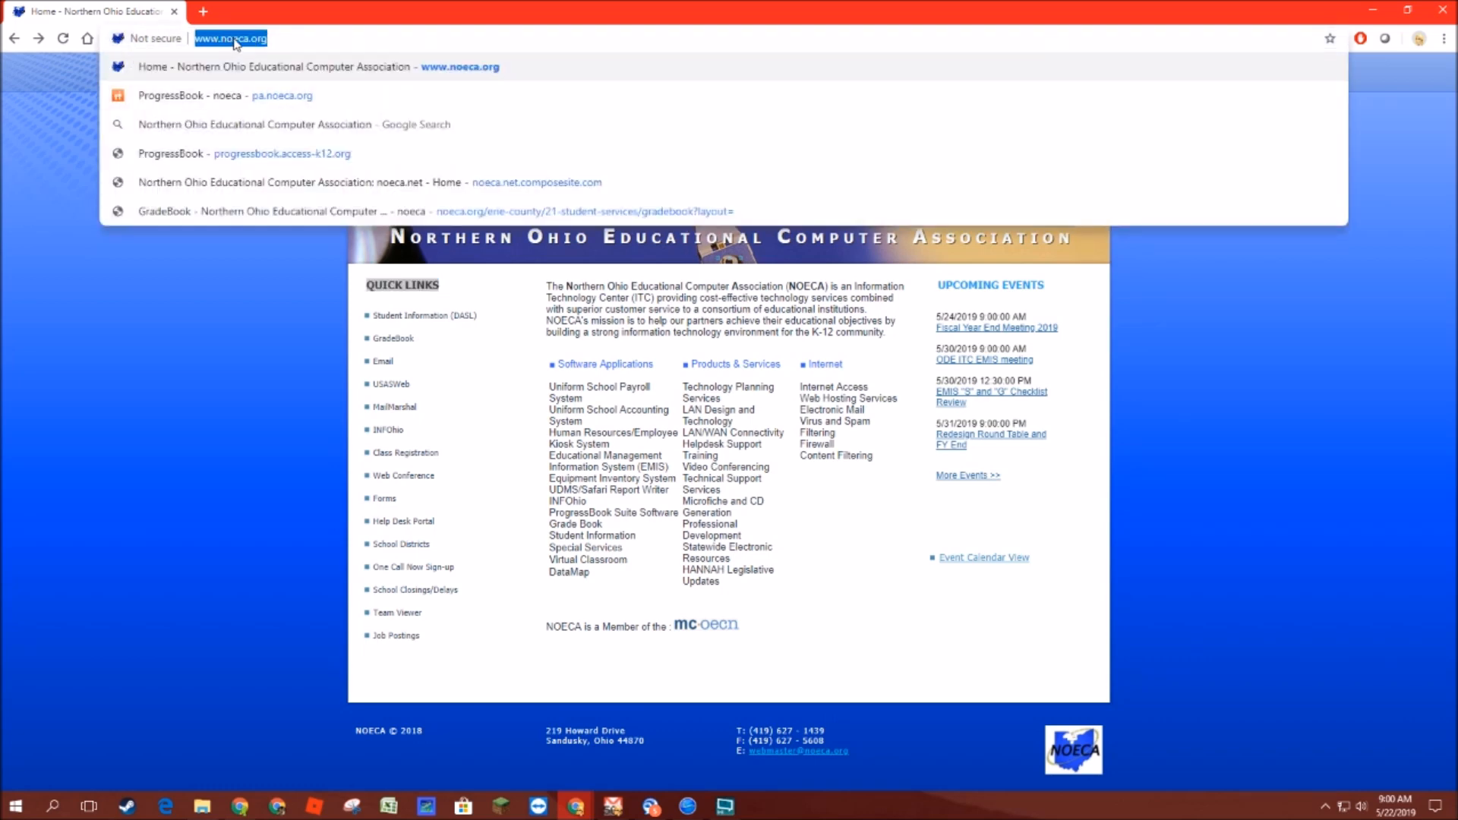
Step: Open the Help Desk Portal from the NOECA site's quick links
left_click(296, 299)
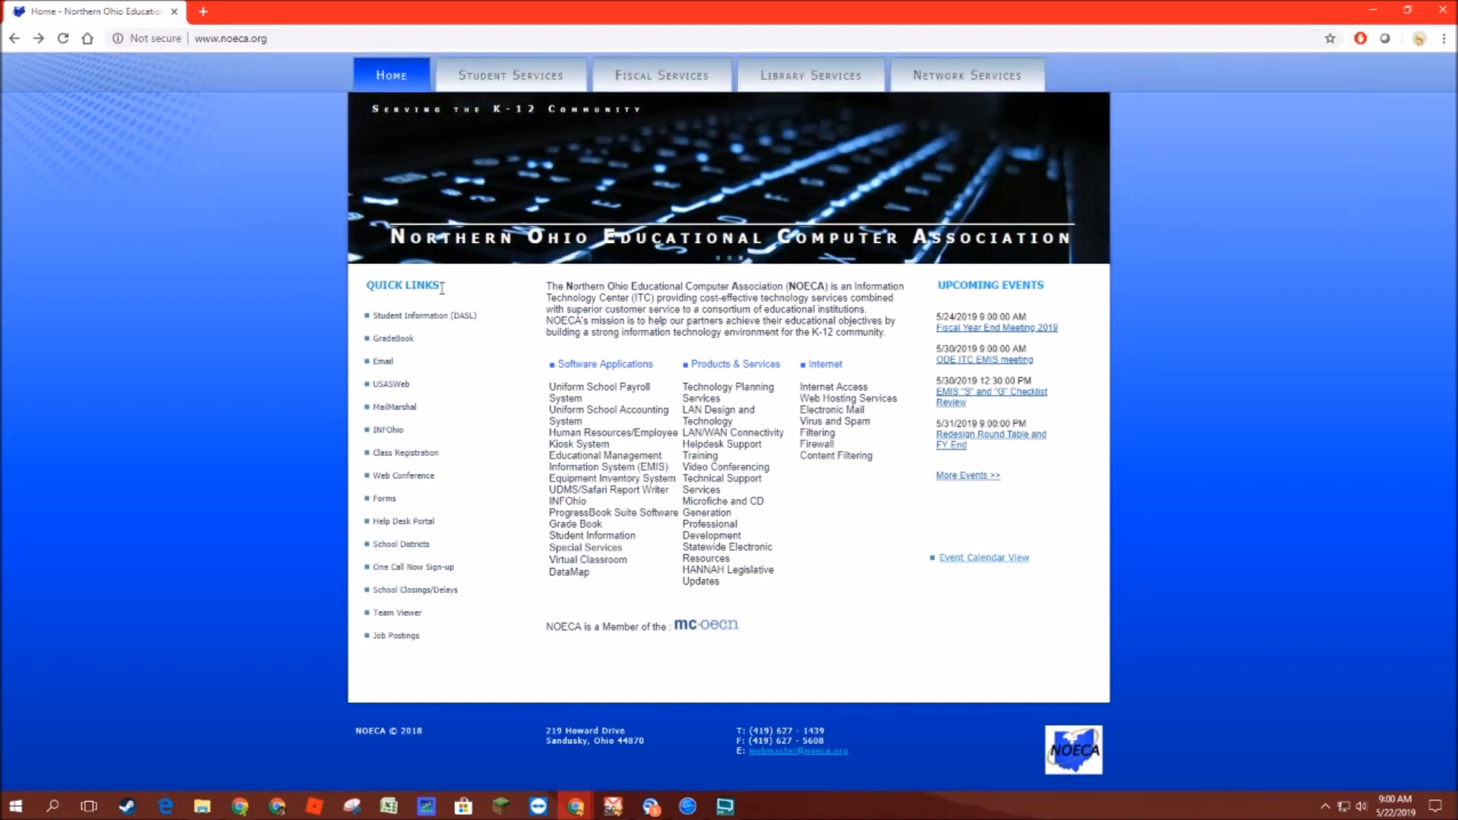
left_click_drag(440, 286, 365, 287)
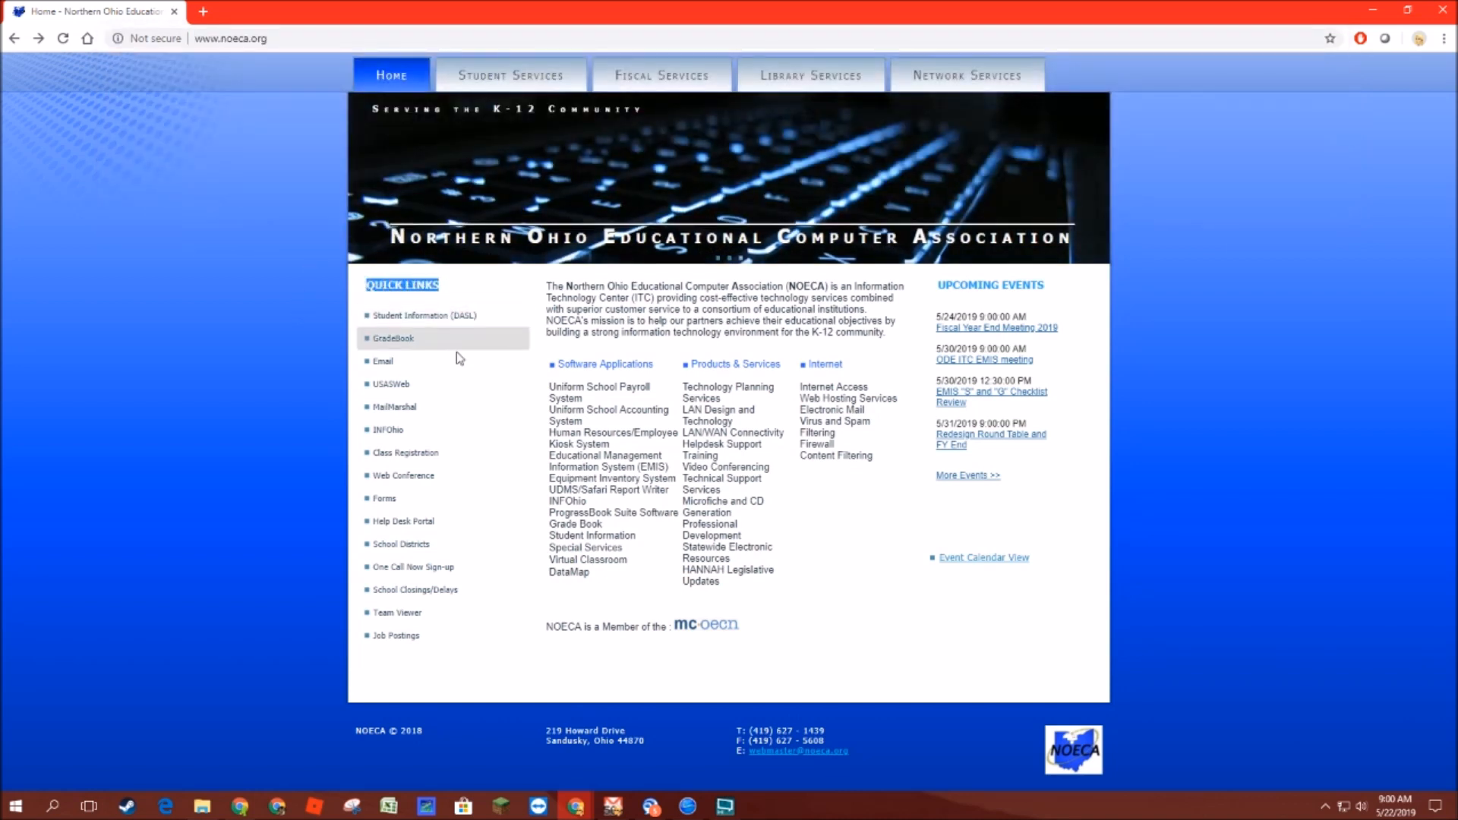
left_click(426, 523)
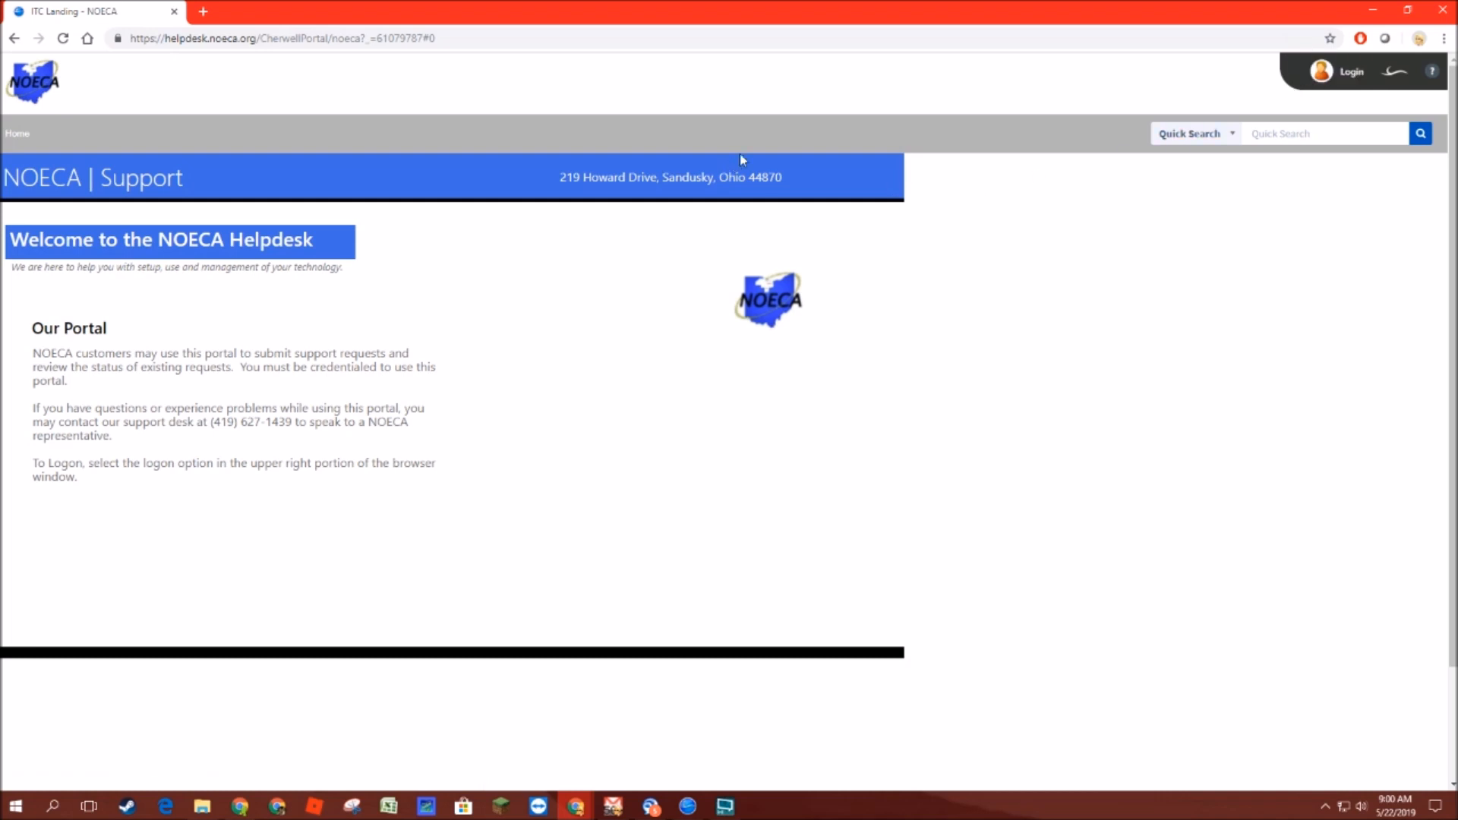
Step: Open the portal login and enter the account's user ID e-mail address
left_click(1345, 82)
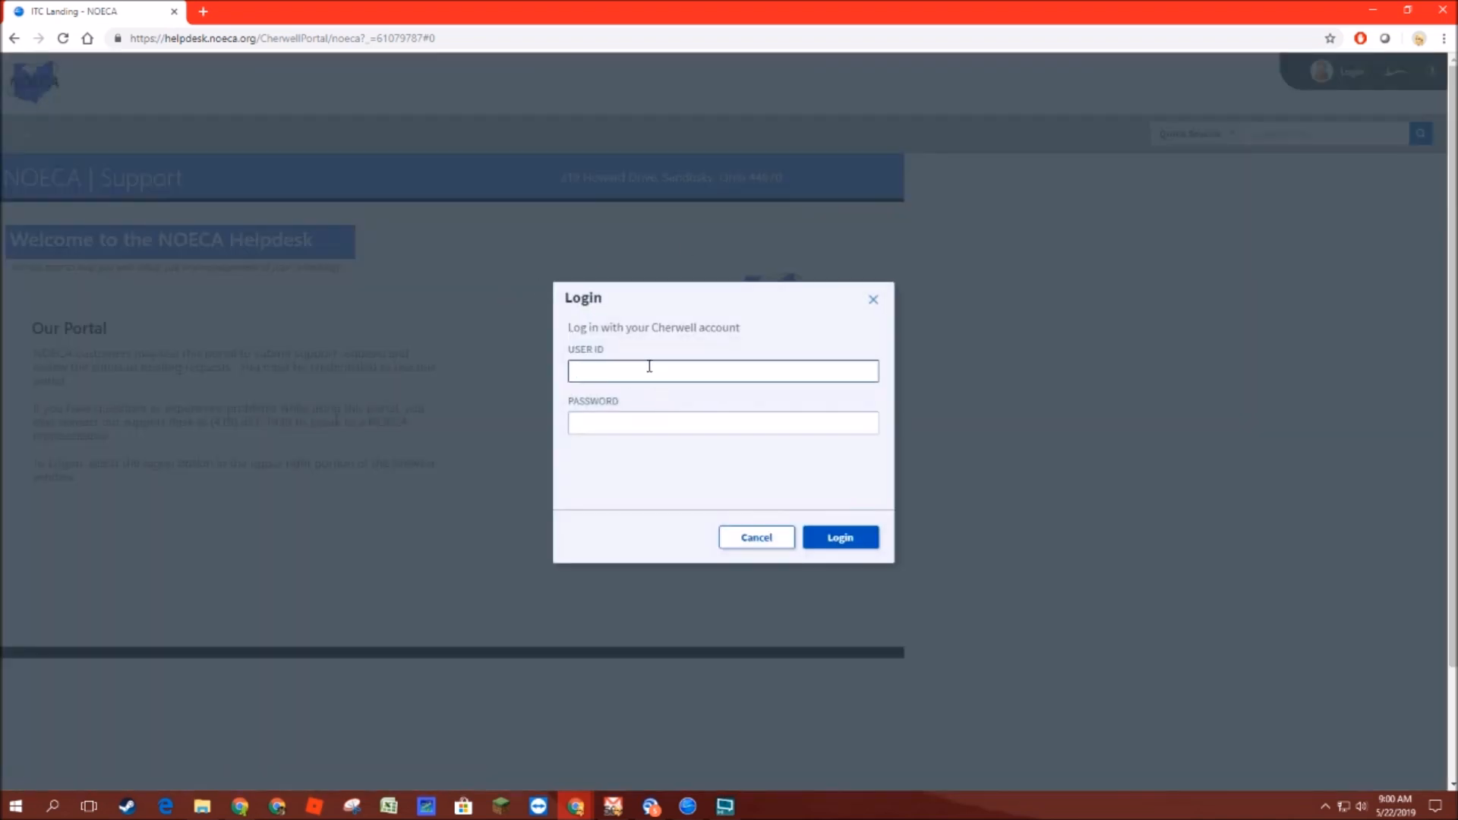
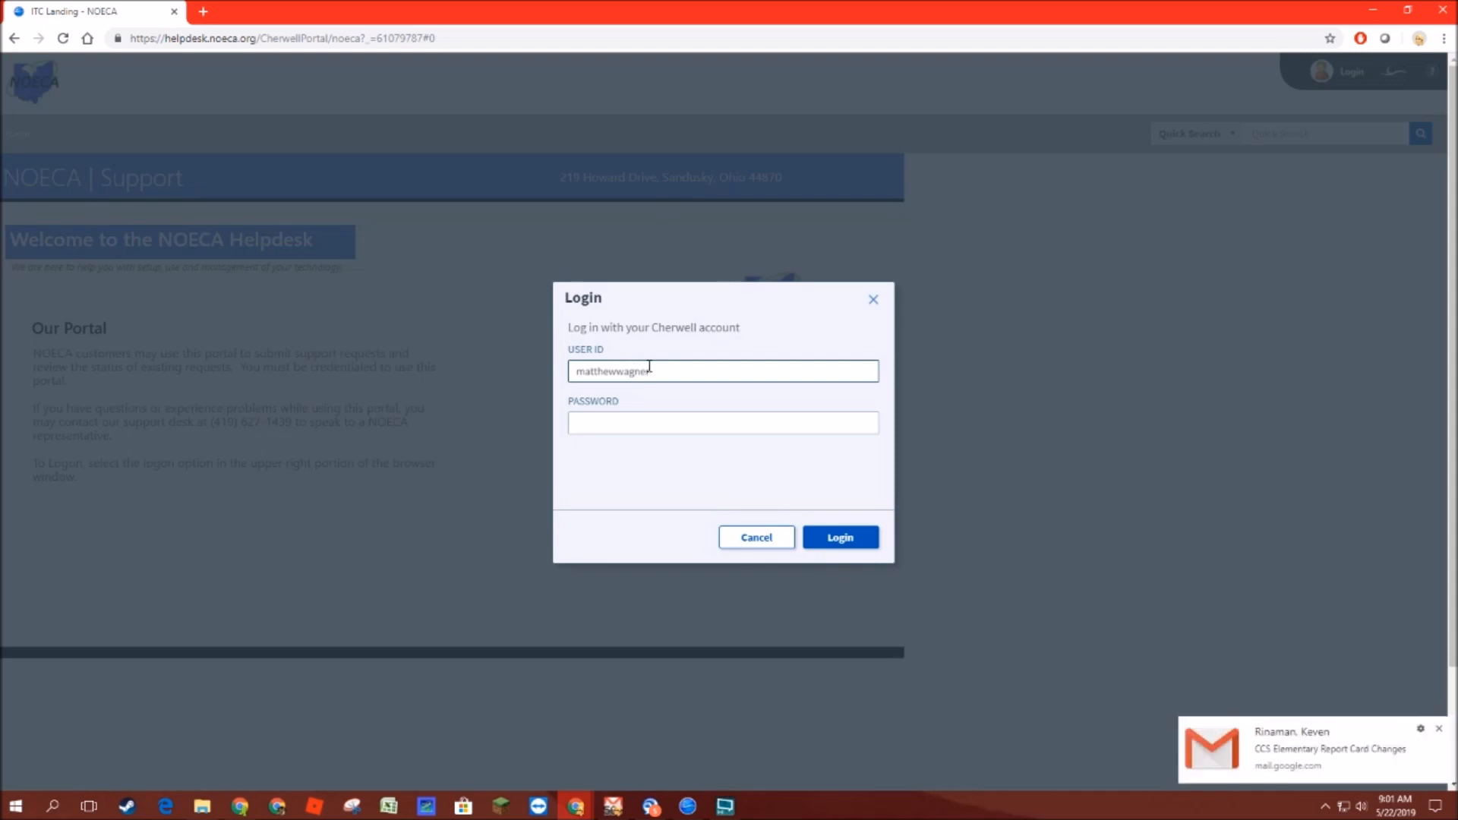
key("Tab")
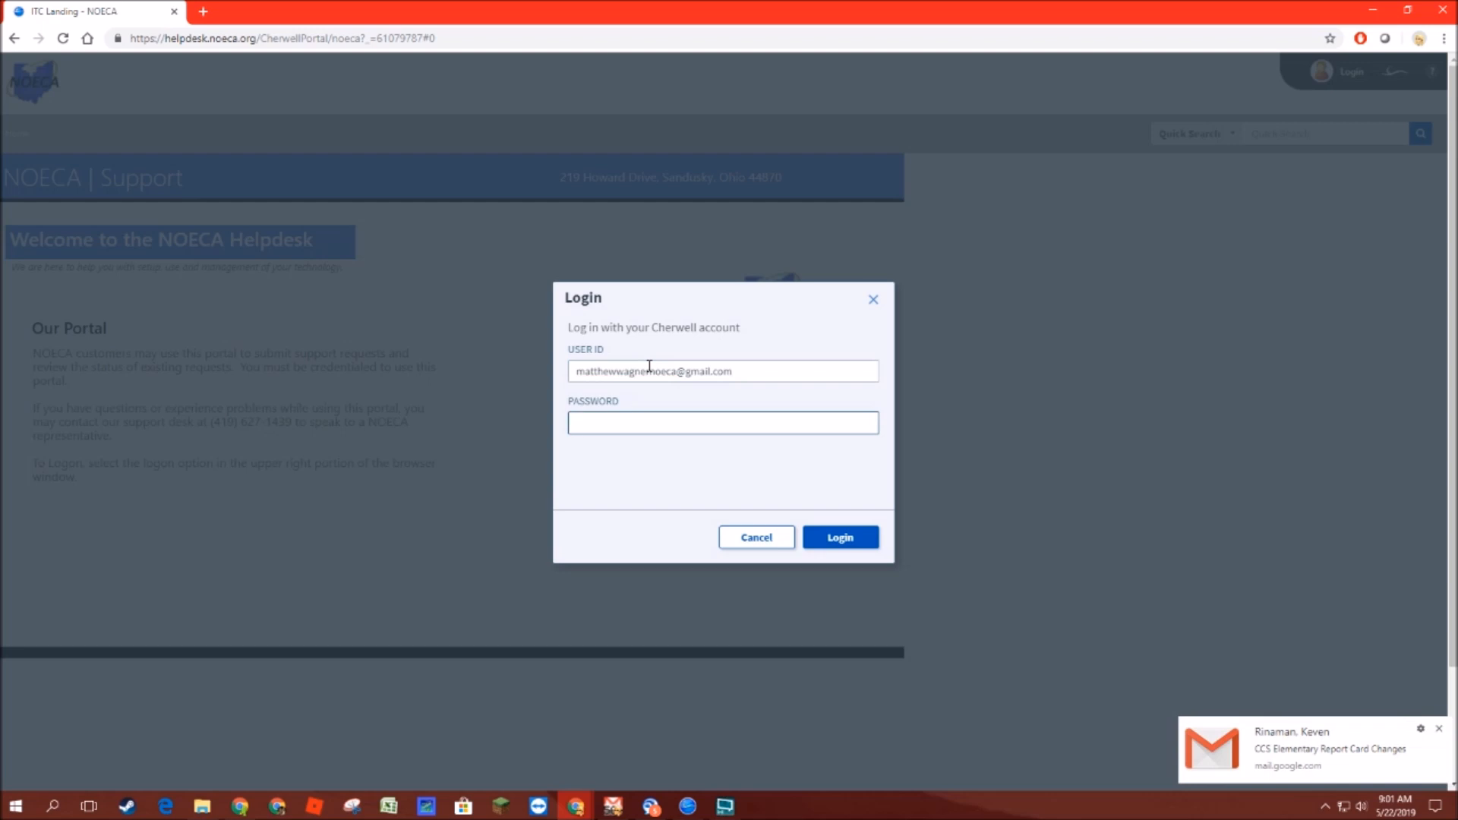
Step: Enter the account password and log in to the helpdesk portal
type("*********")
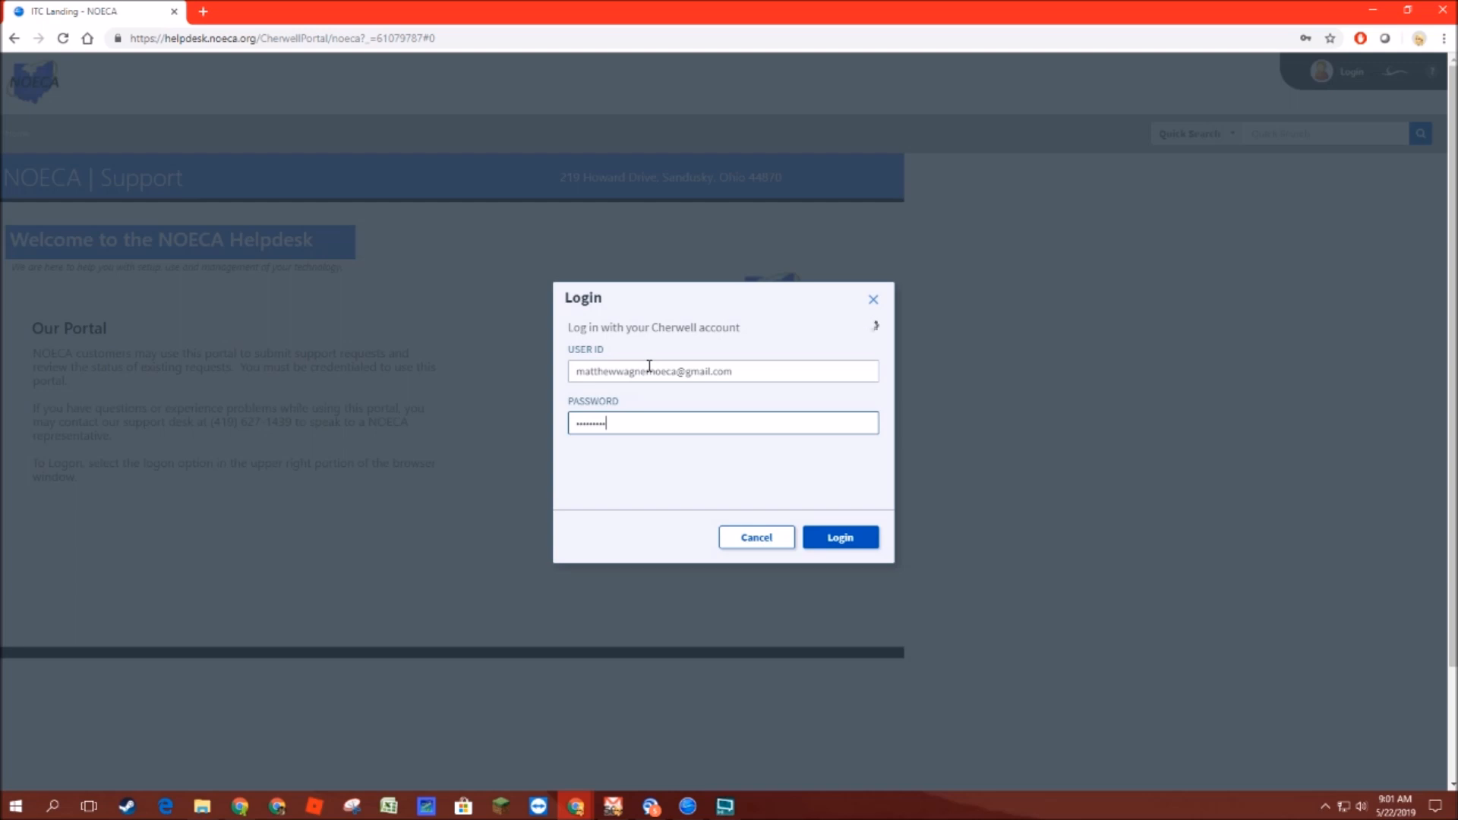
key("Return")
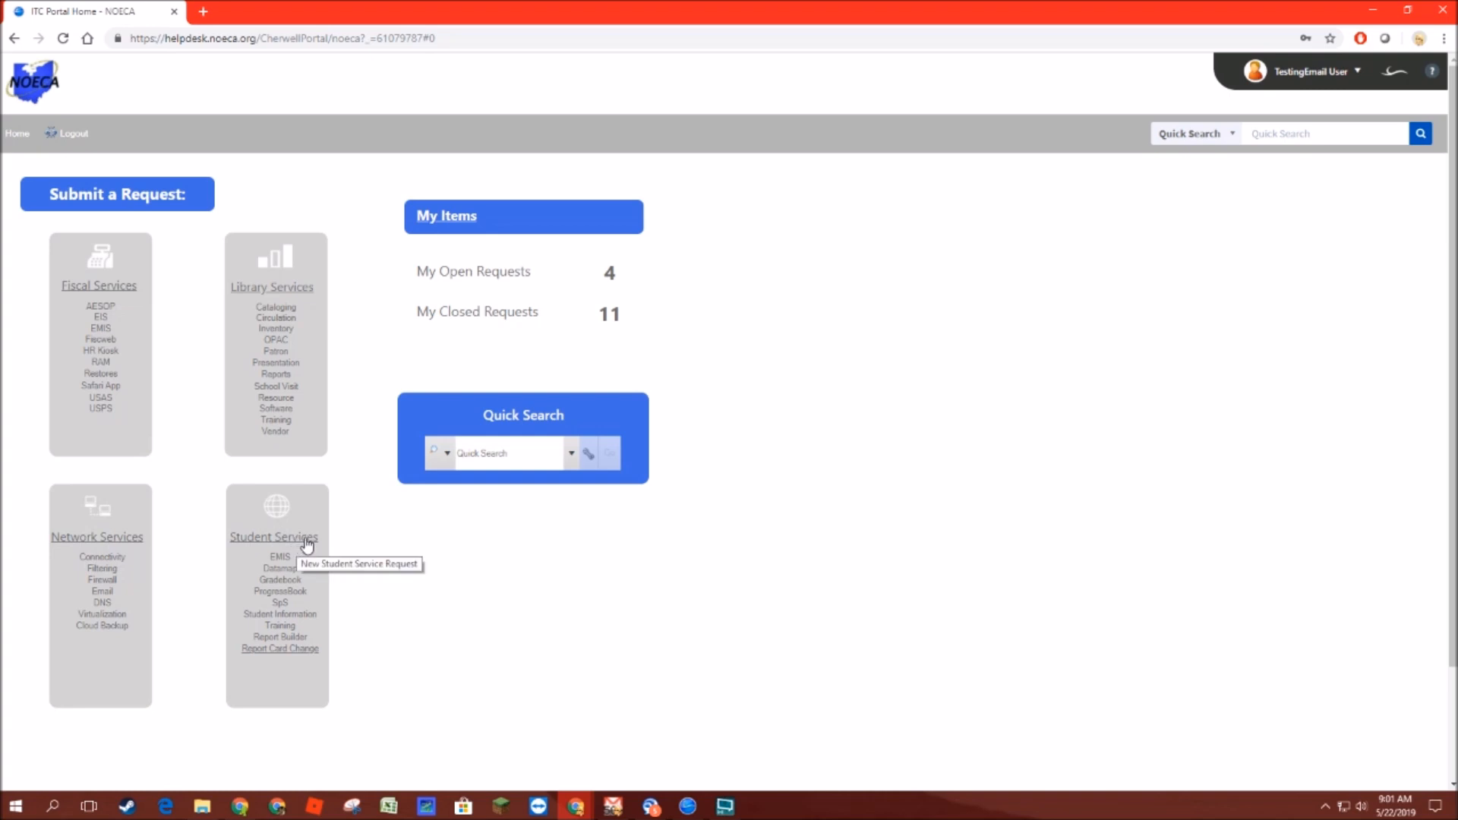
Step: Start a new Report Card Change request and enter the summary "New 1st Grade Report Card"
left_click(271, 652)
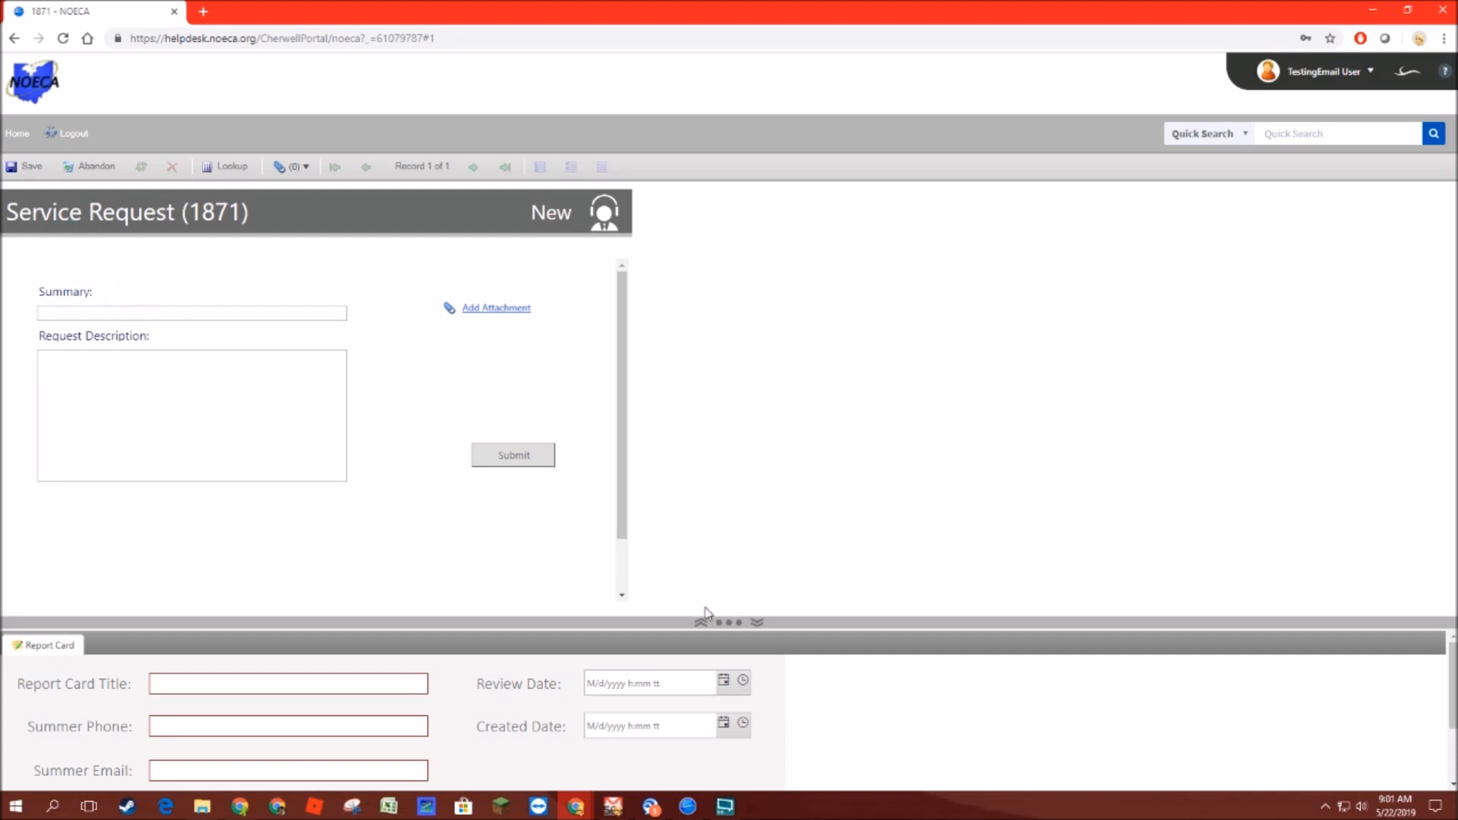
left_click_drag(728, 619, 726, 504)
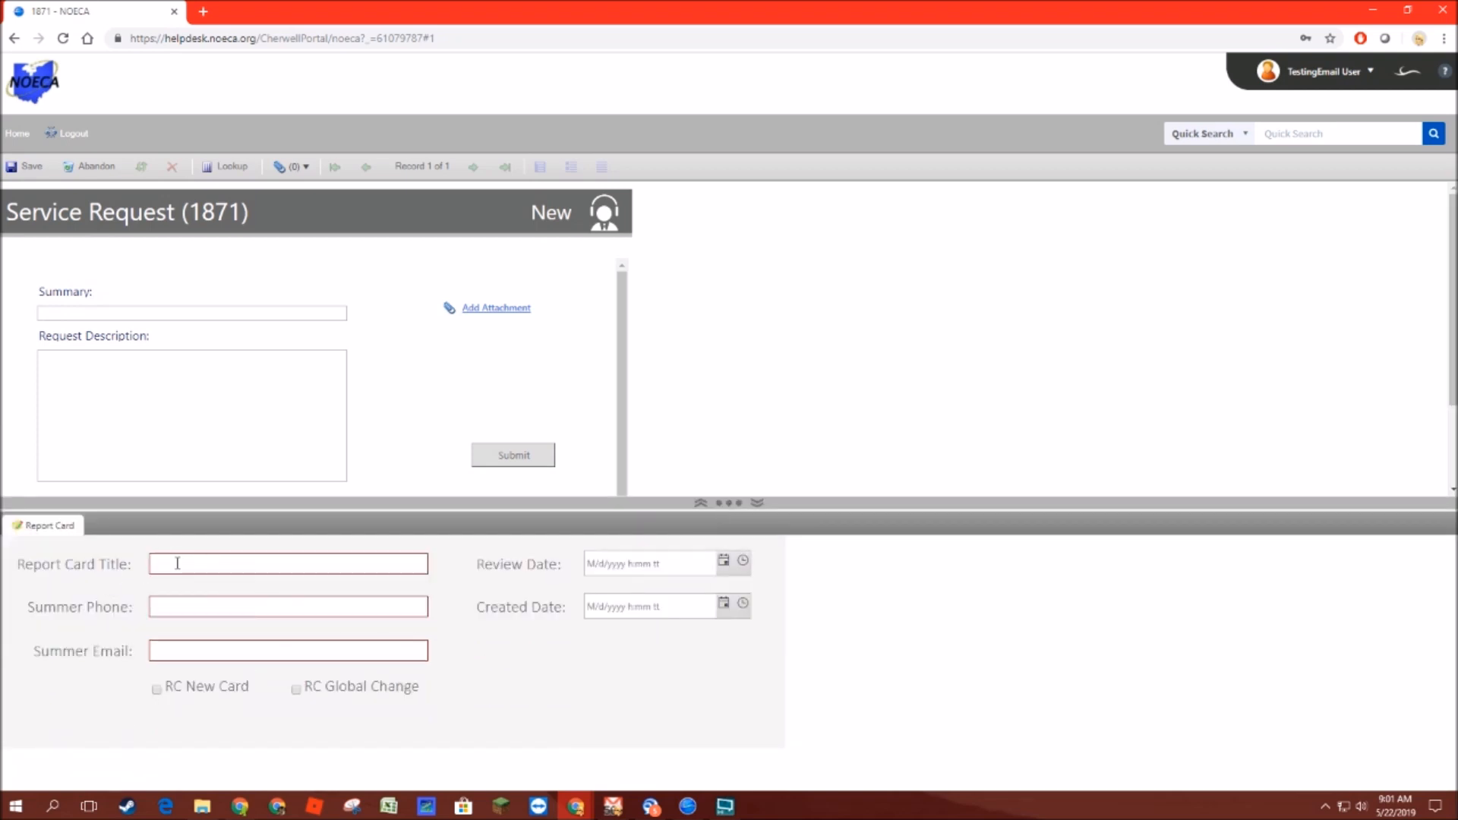
left_click(94, 315)
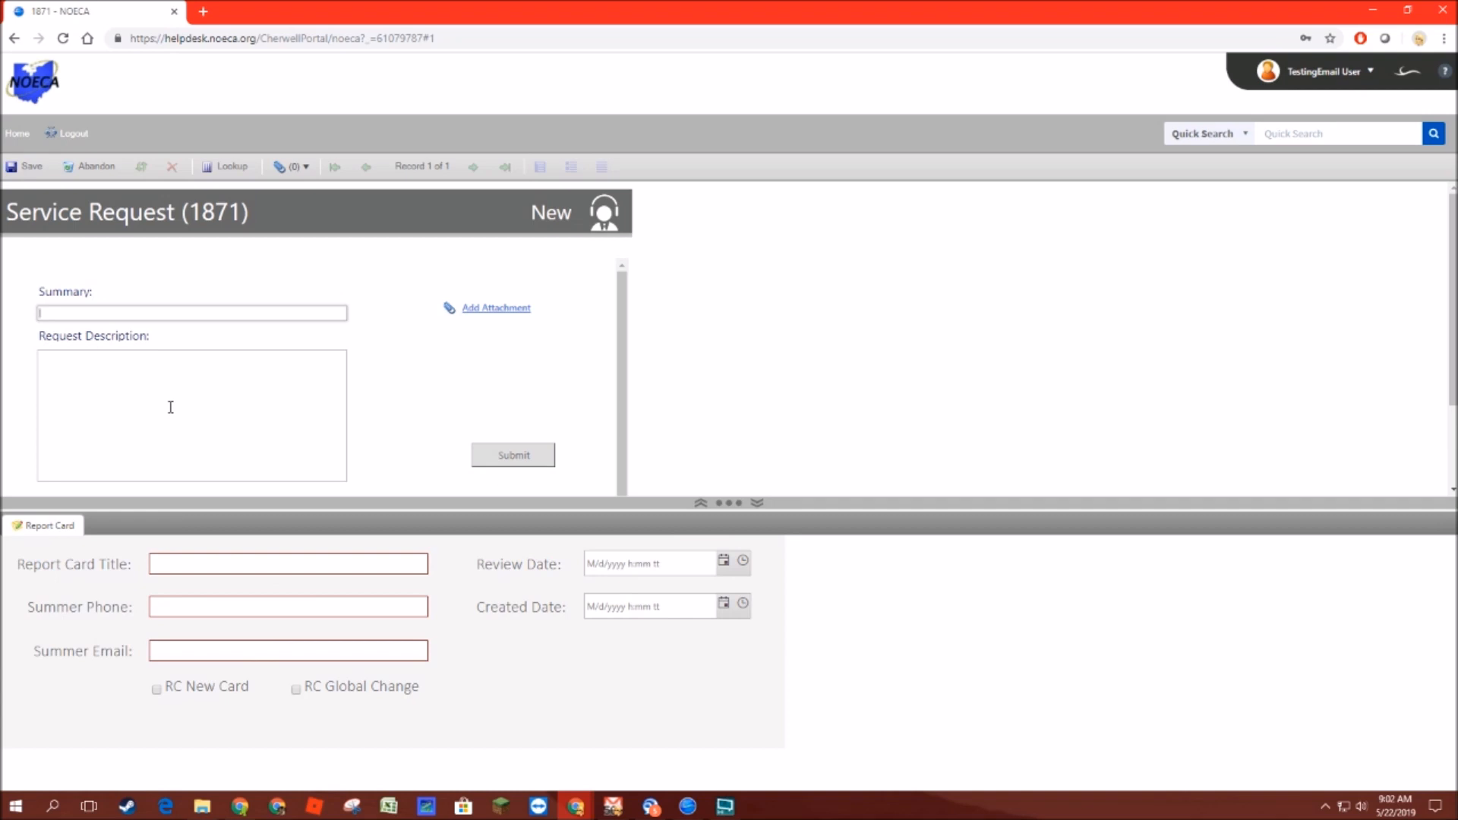
type("New  1st Grade Report")
Step: Enter the request description "Please design it to look like the attached example."
left_click(170, 407)
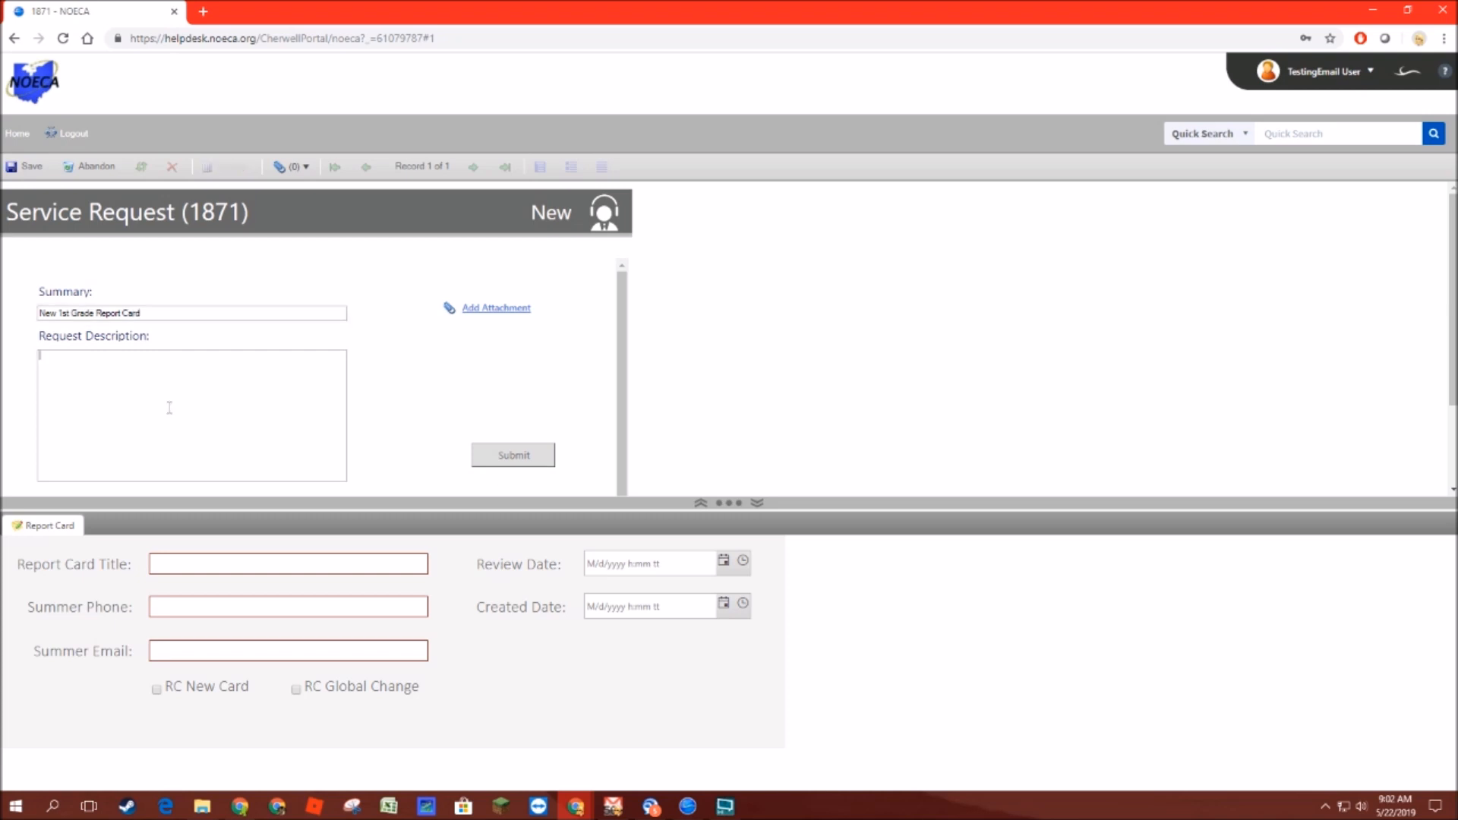
type("Please design it to look like the attached example")
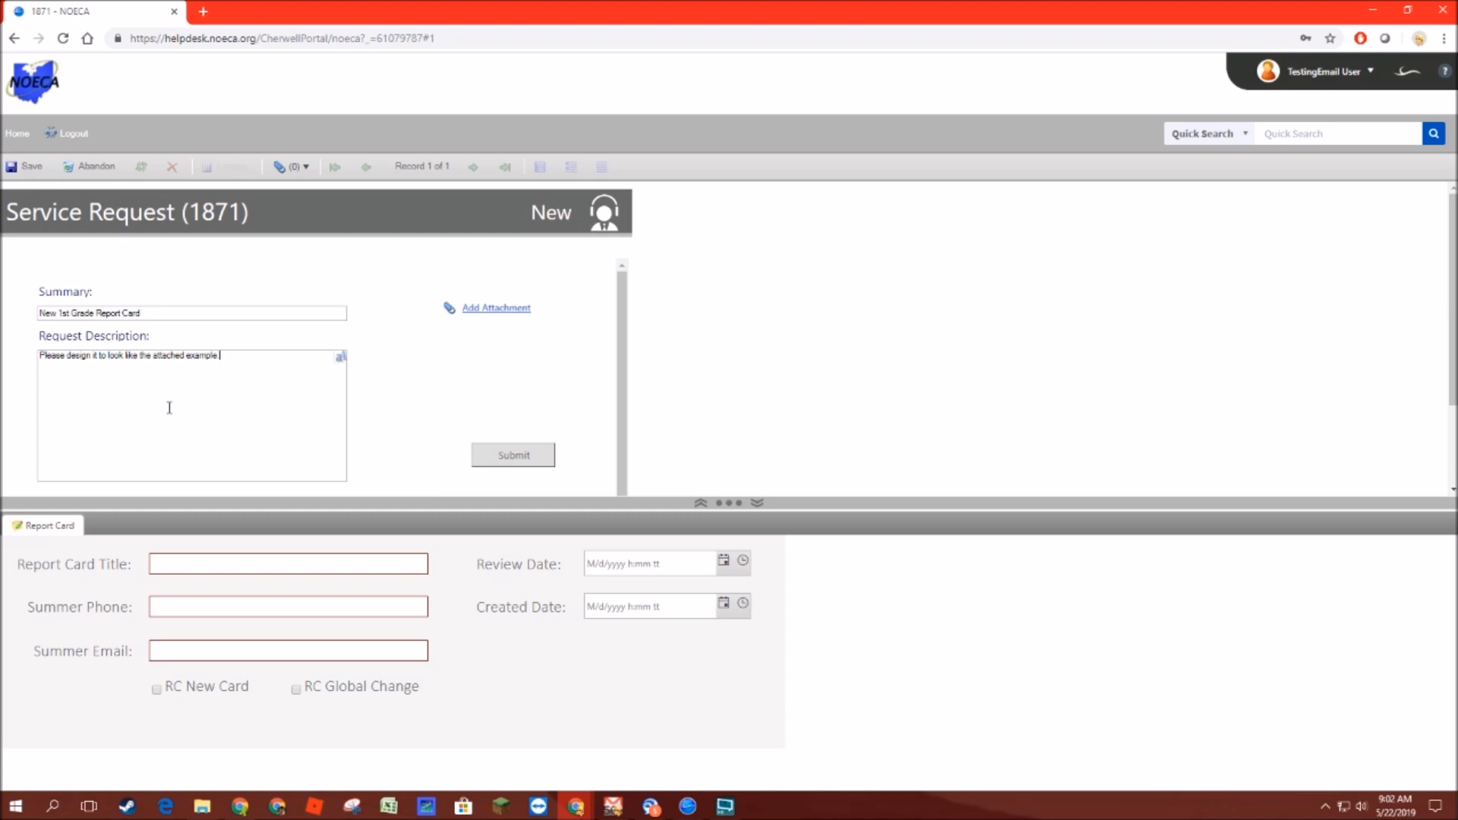
Step: Add a numbered list to the description: "1. Do this...", "2. Then do that...", "3." and "4."
type("1. Do this...")
key("Return")
type("2. Then")
type(" do that... 3. ")
type("4.")
Step: Review the description in the plain text editor and return to the form
left_click(341, 357)
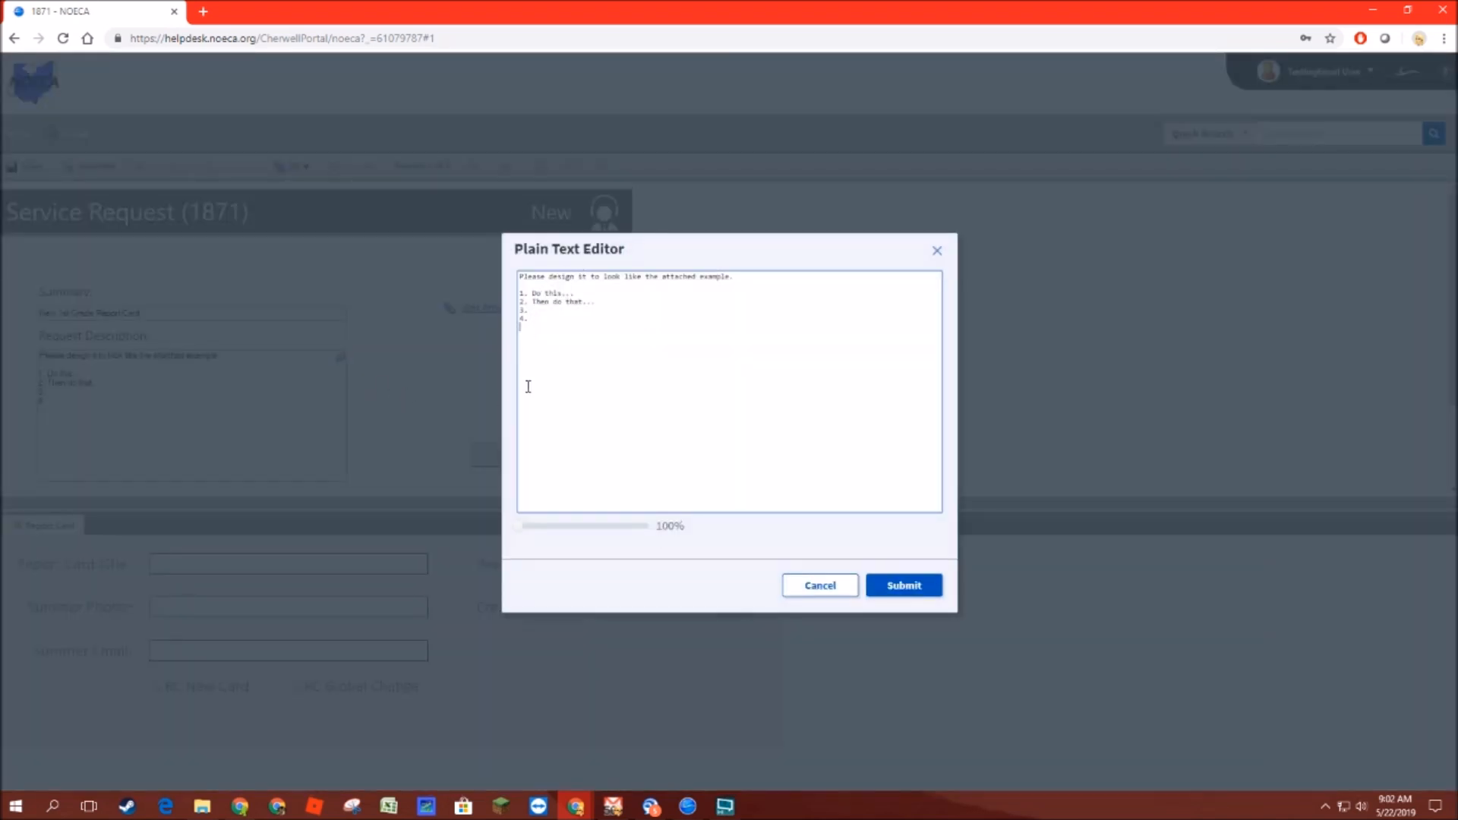
mouse_move(517, 529)
left_mouse_down()
mouse_move(544, 531)
mouse_move(510, 524)
left_mouse_up()
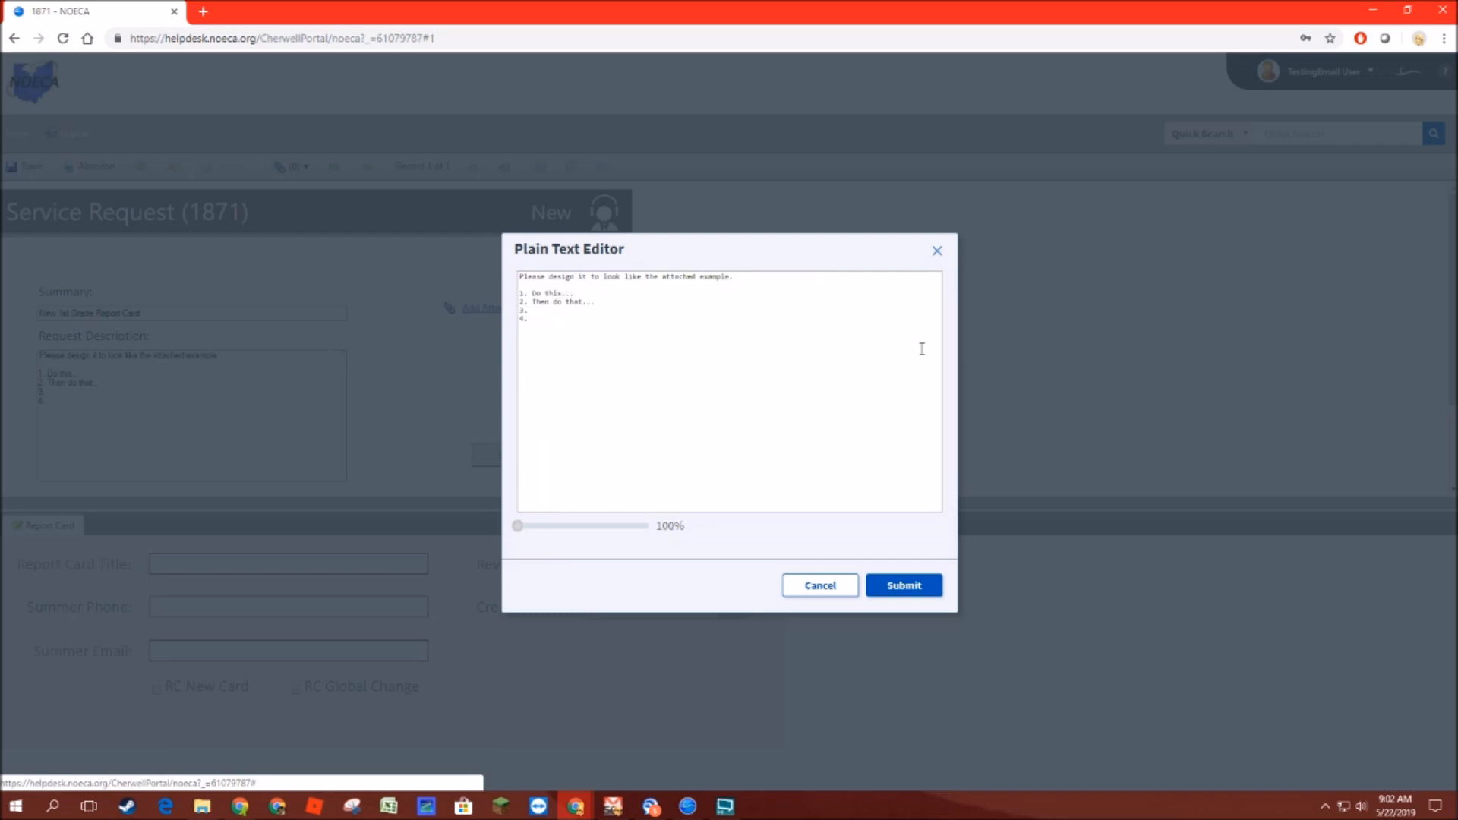
left_click(871, 585)
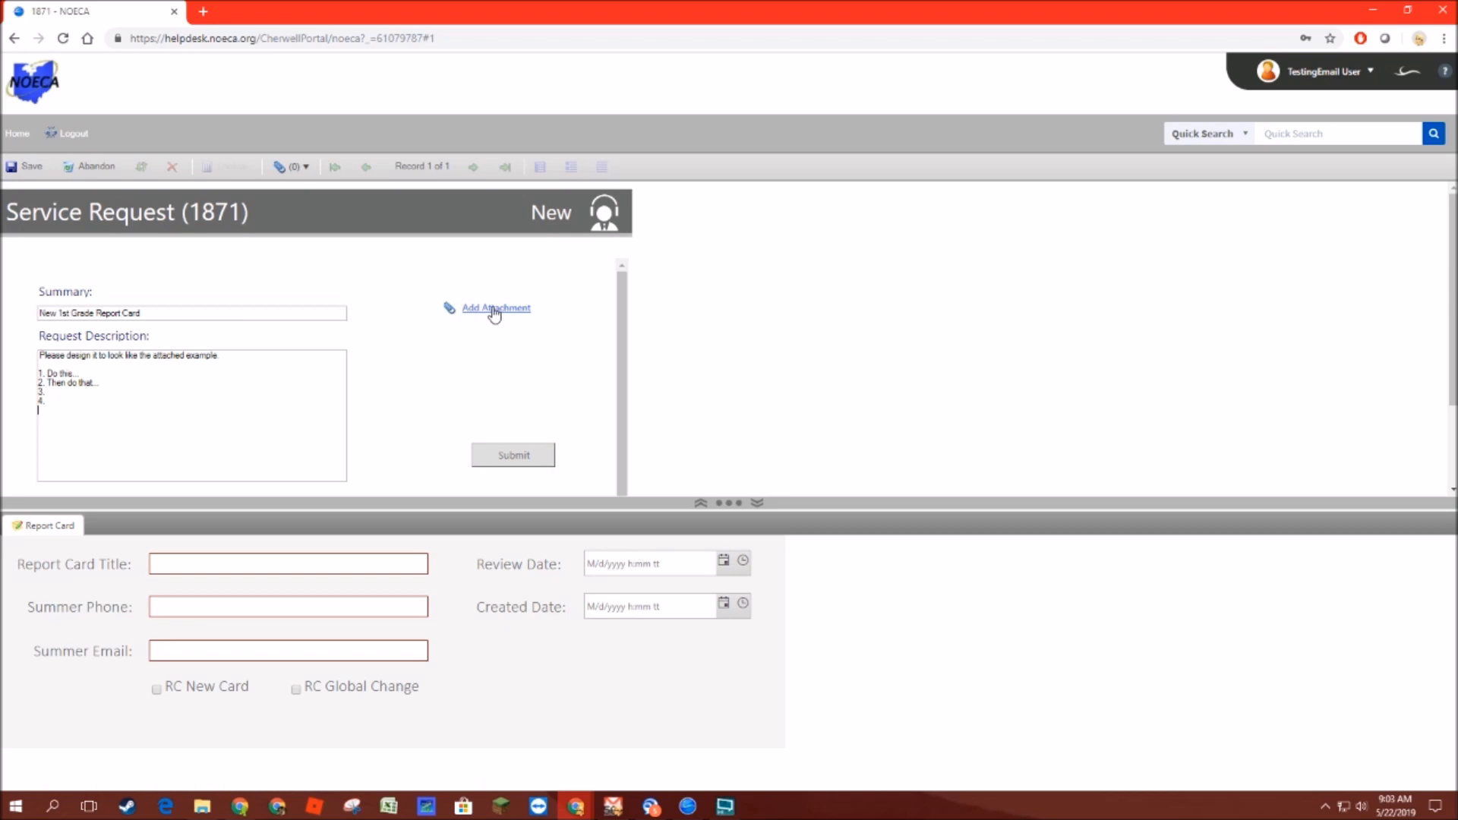
Step: Attach the file Crazy Card.rtf from the Desktop to the request
left_click(464, 325)
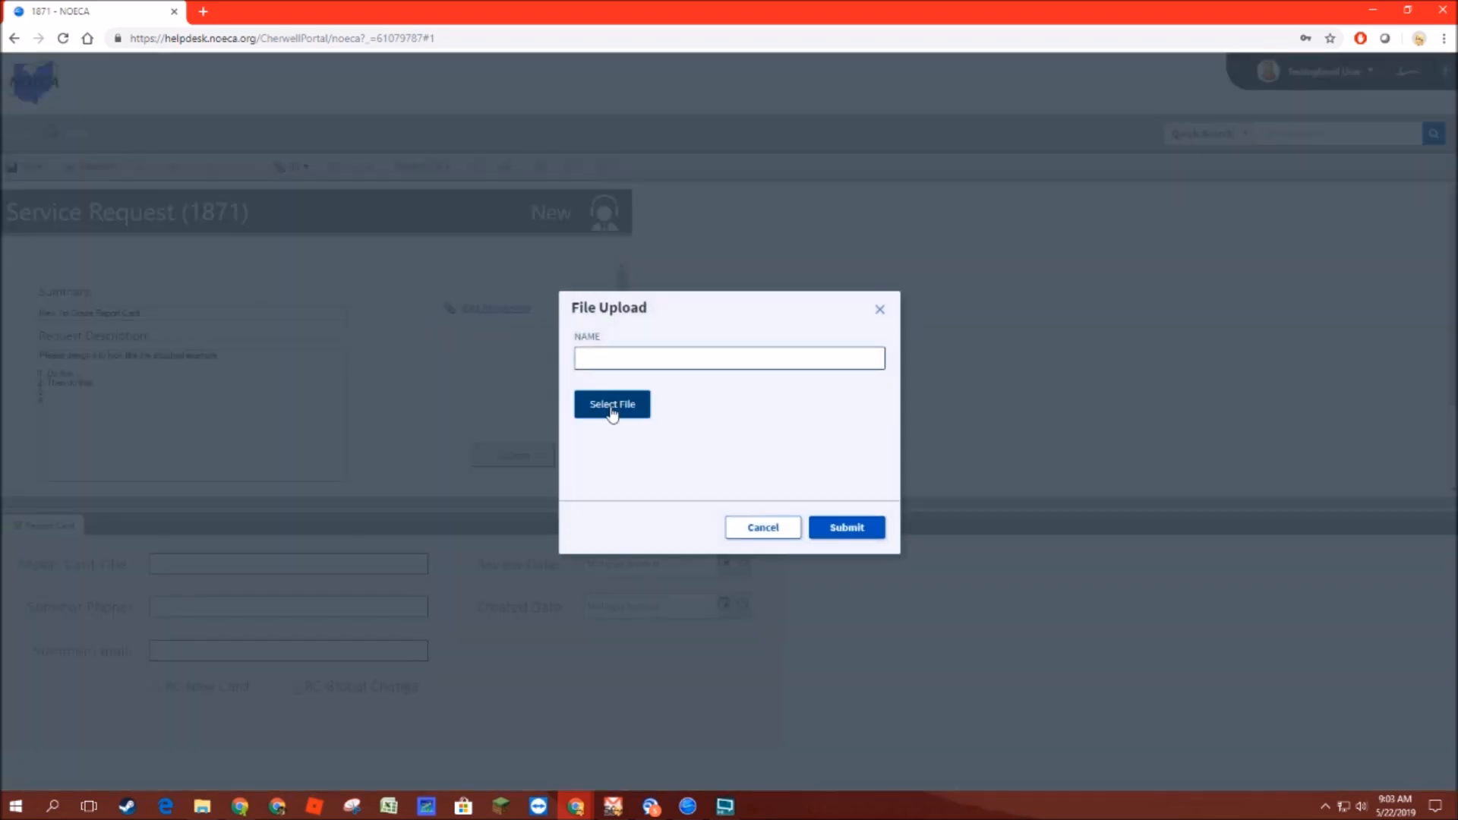
left_click(609, 408)
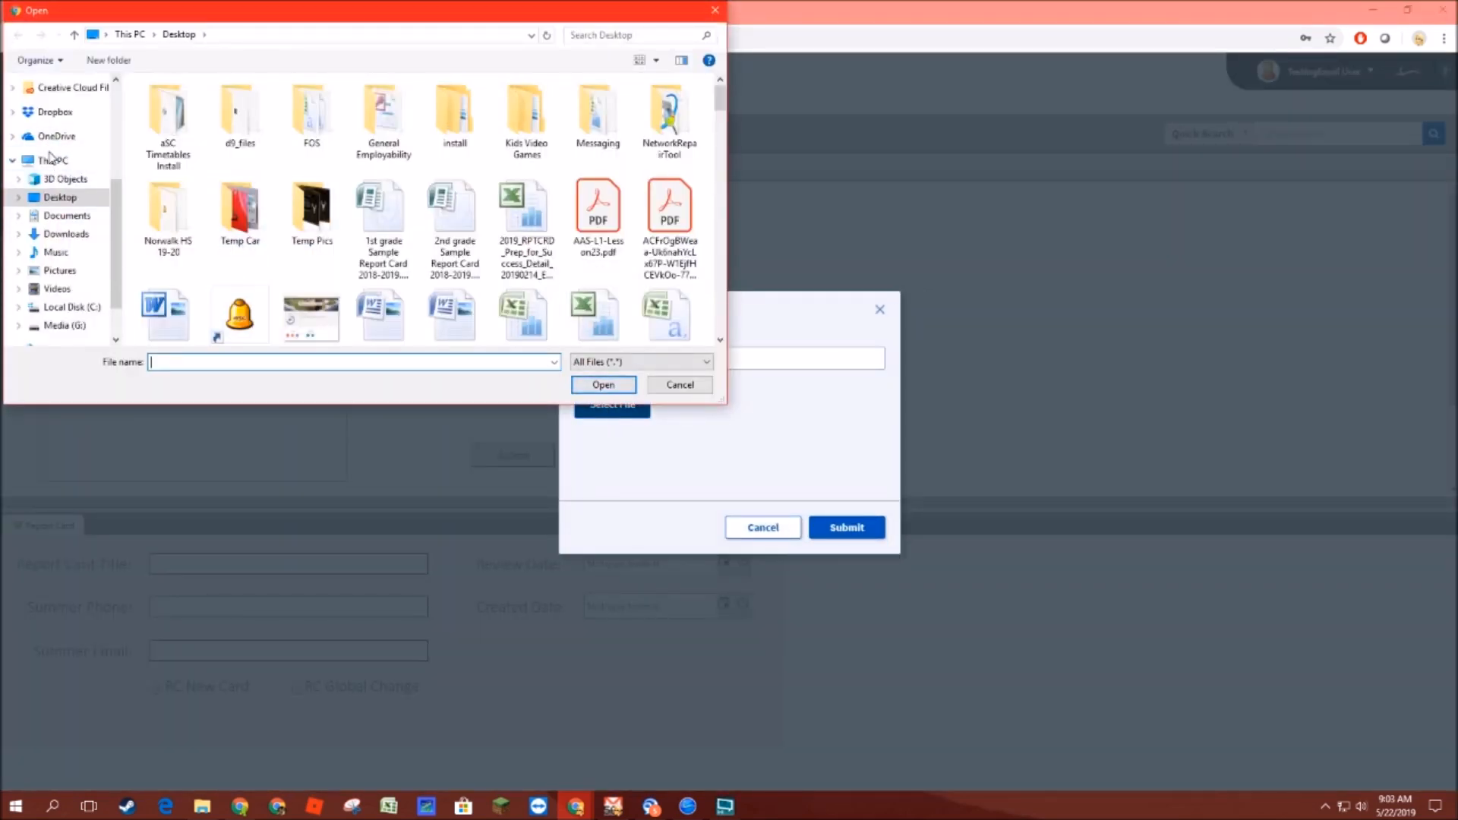
type("cr")
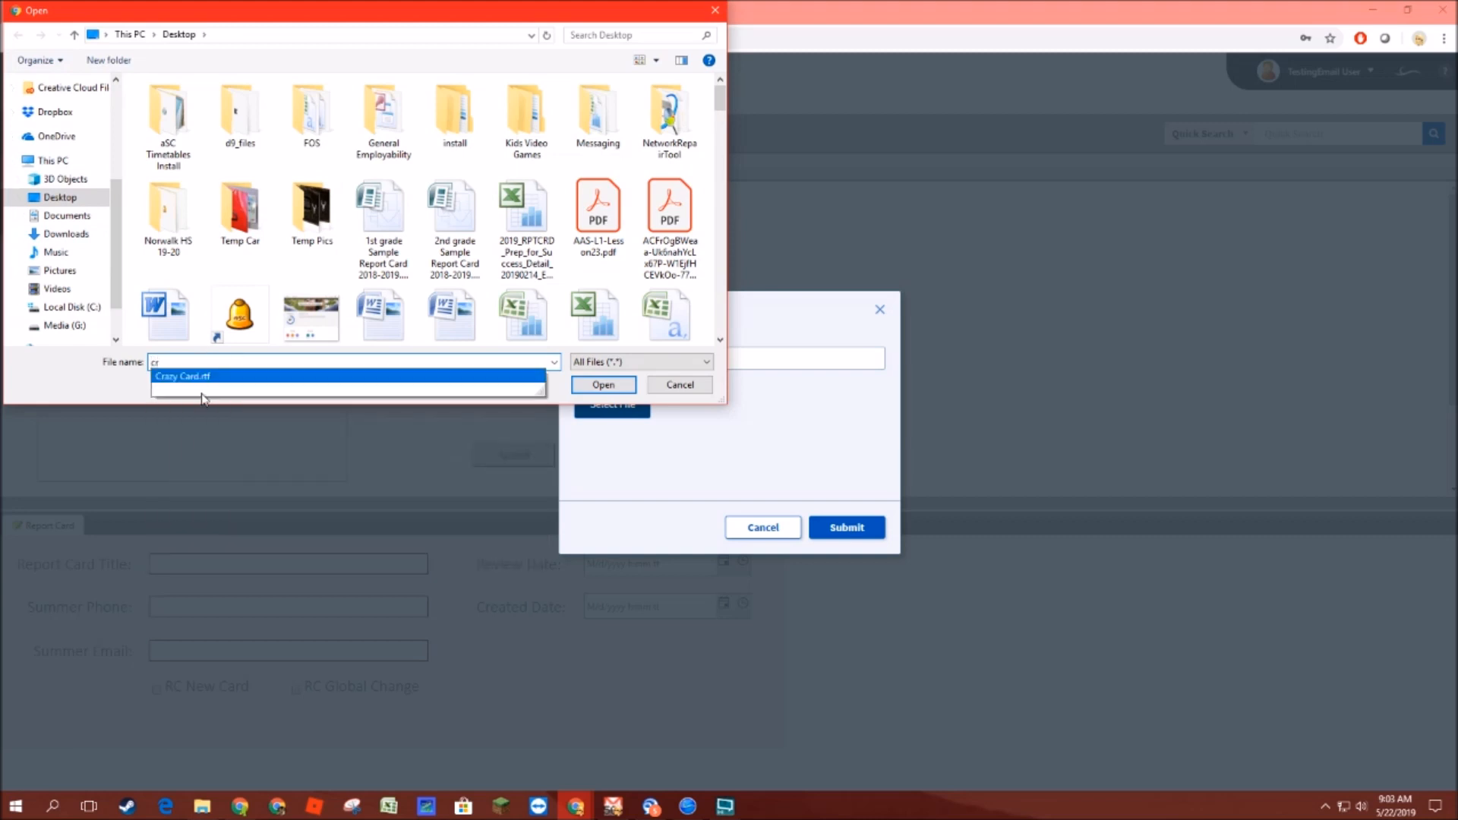
left_click(211, 376)
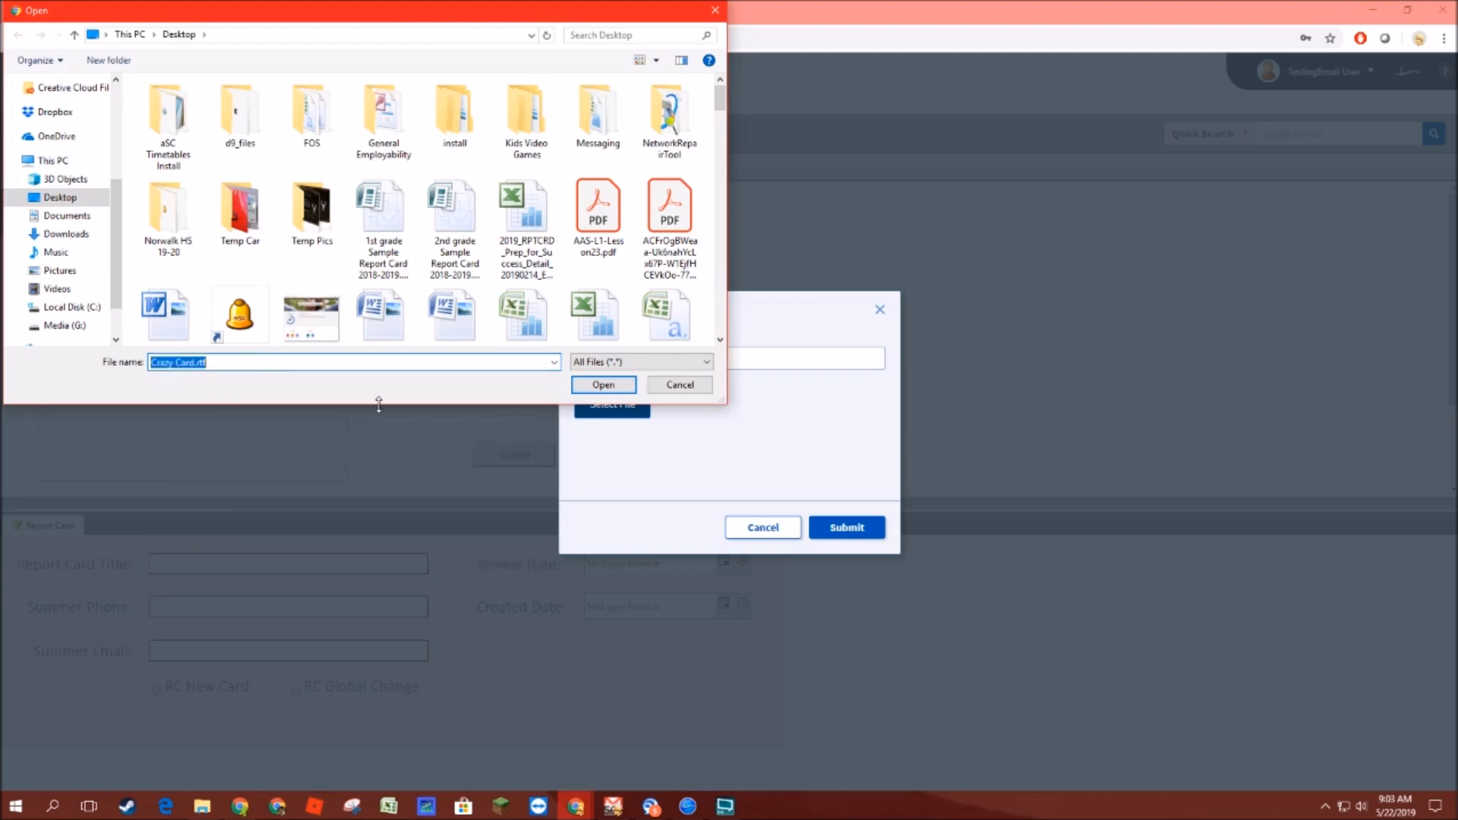
left_click(596, 388)
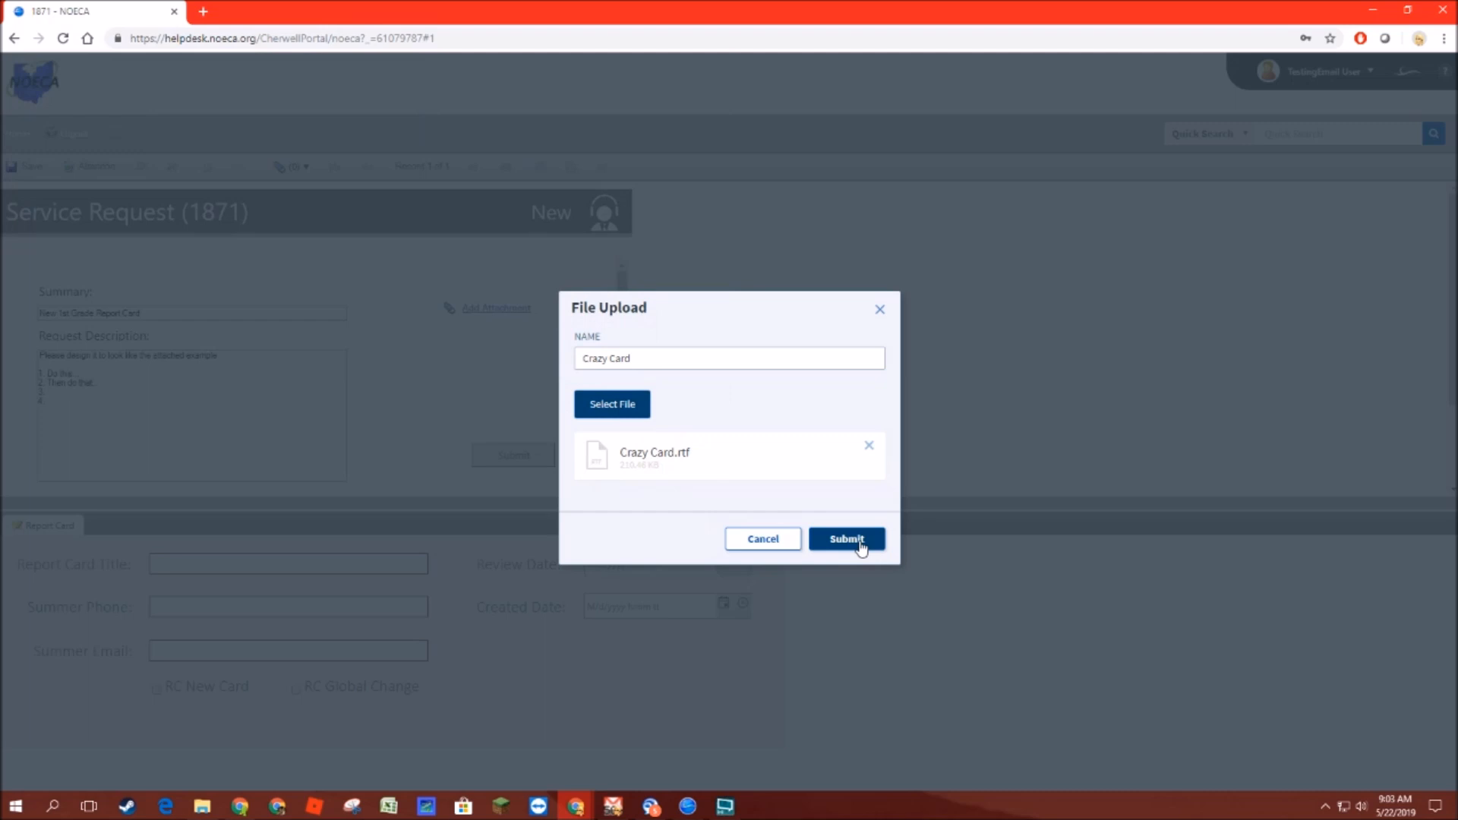
left_click(835, 544)
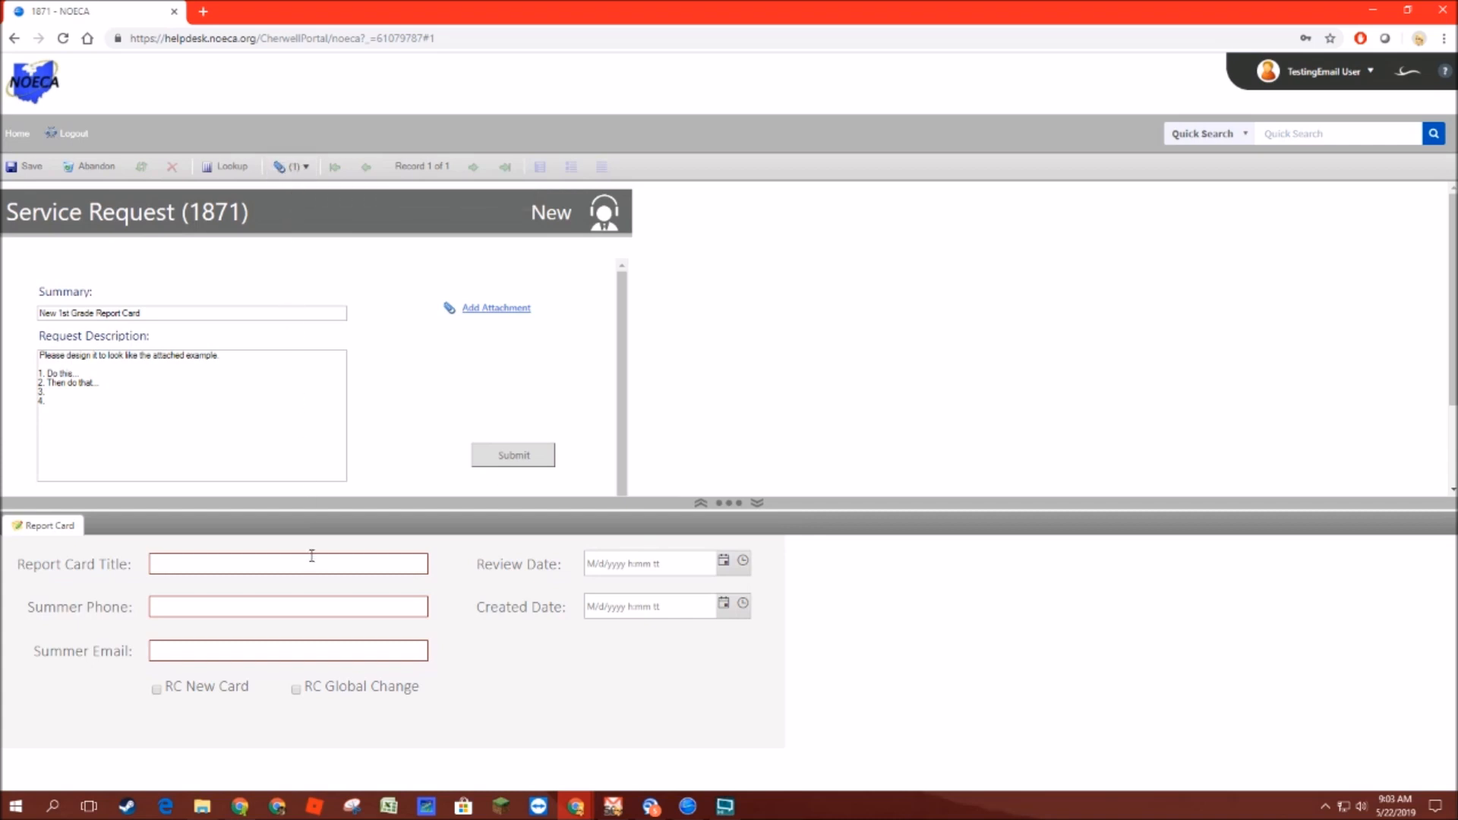
Step: Set the Report Card Title to "New 1st Grade Report Card"
left_click(206, 563)
type("1st Gra")
key("BackSpace")
key("BackSpace")
key("BackSpace")
key("BackSpace")
key("BackSpace")
key("BackSpace")
key("BackSpace")
type("New")
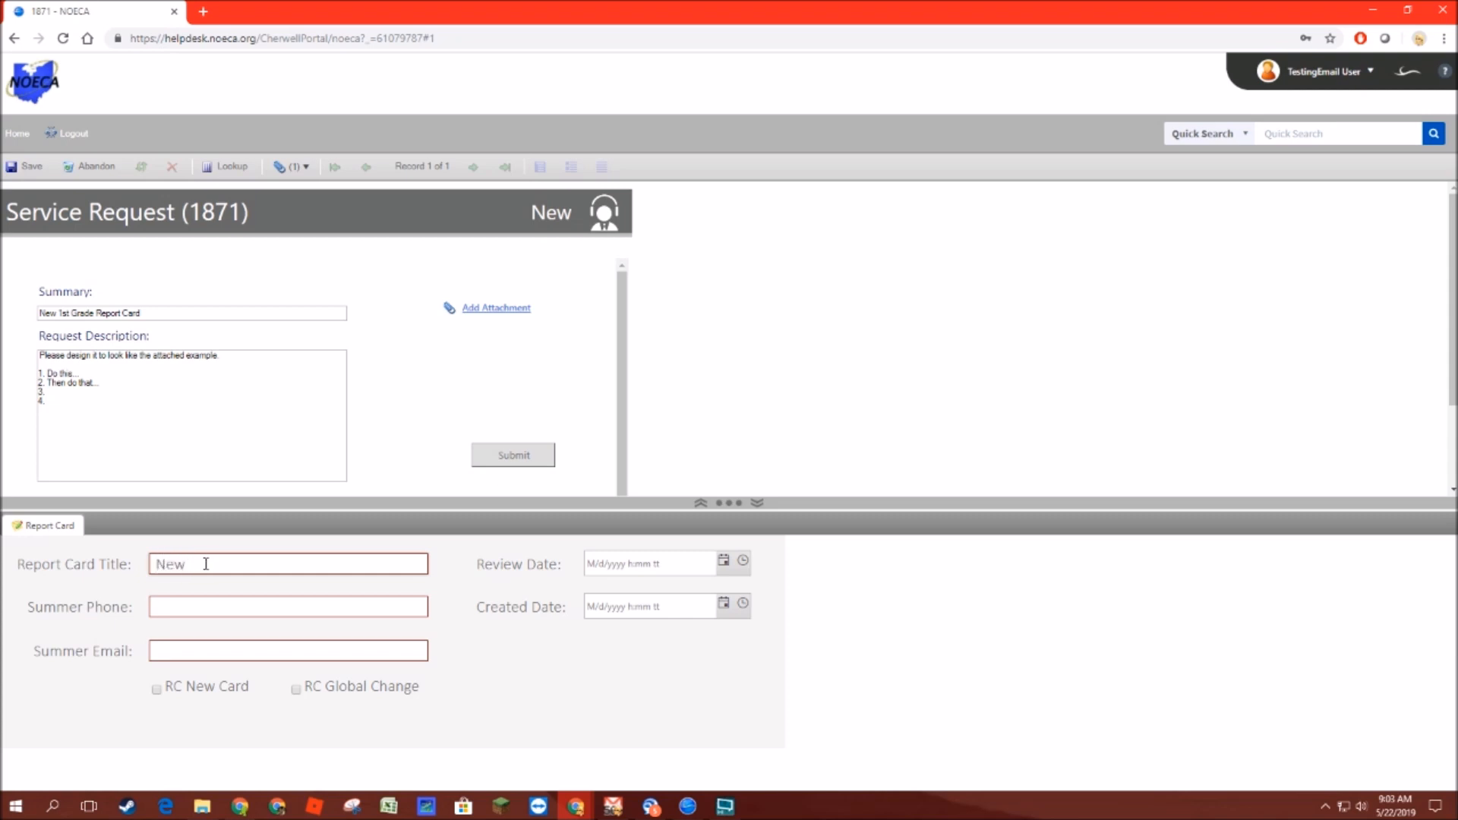
type(" 1st Grade Report Card")
Step: Fill in the Summer Phone and Summer Email fields with the contact's phone number and e-mail address
left_click(178, 608)
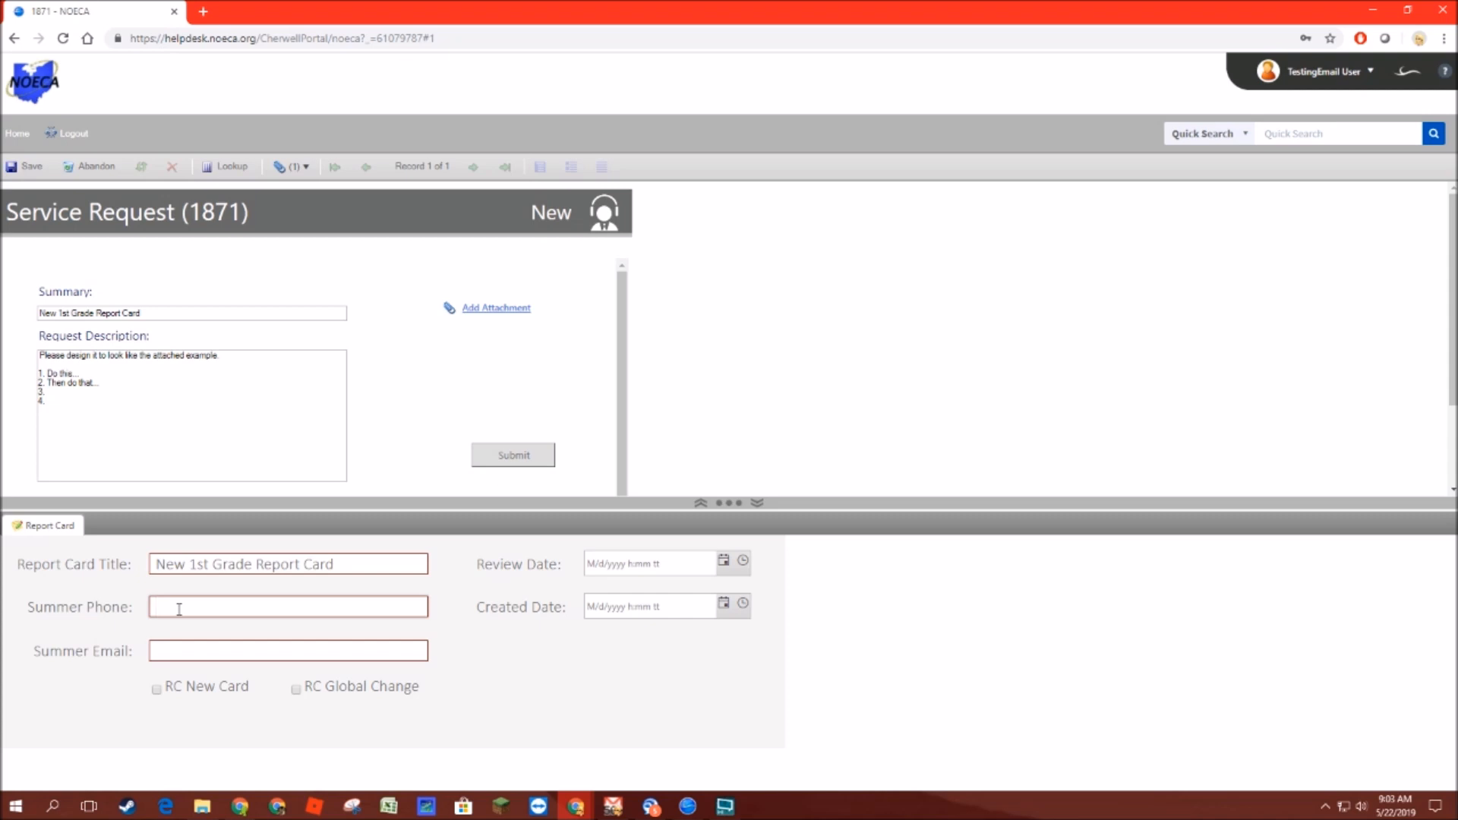
type("419-555-1111")
left_click(174, 647)
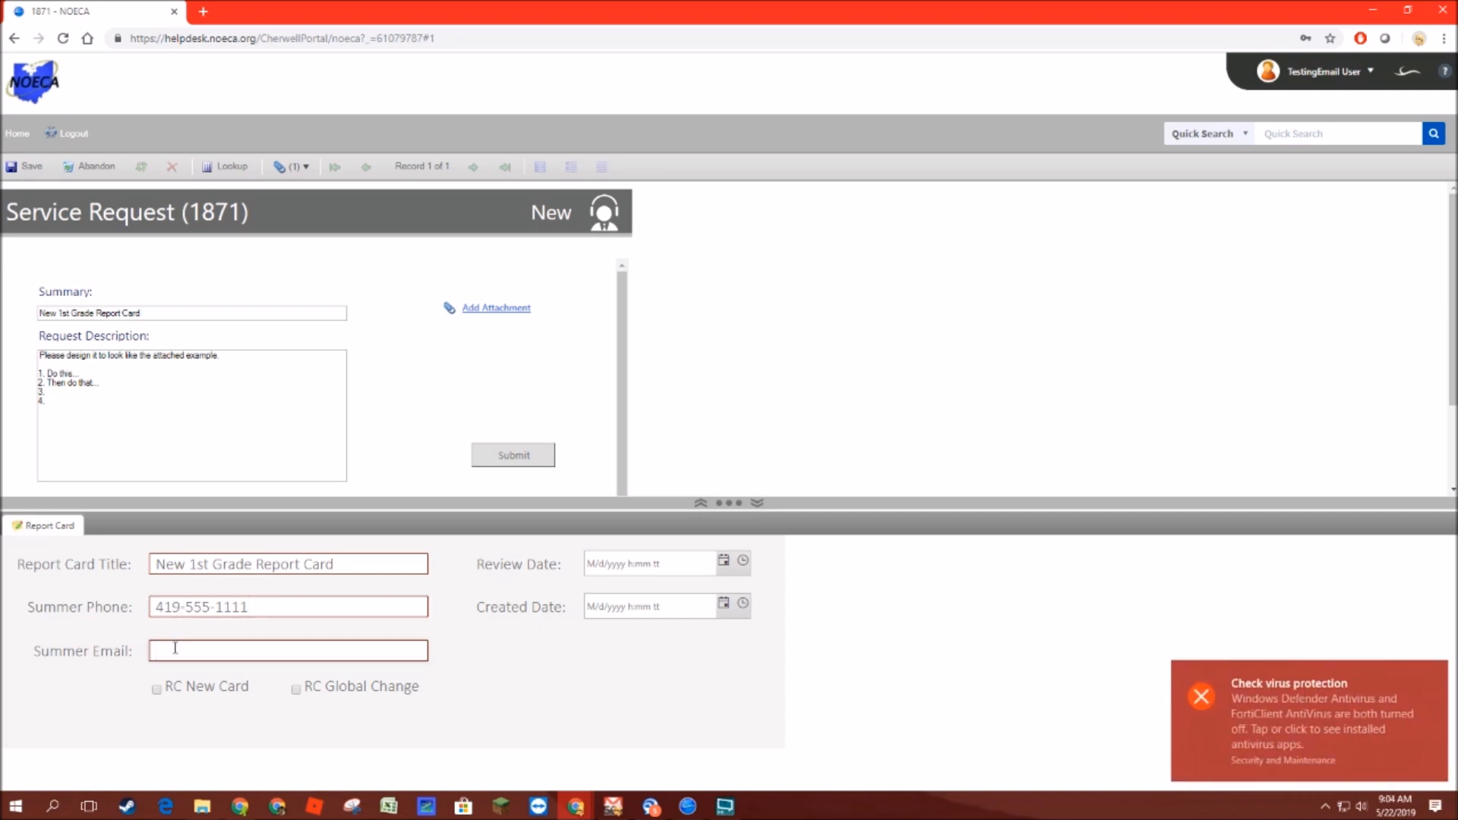
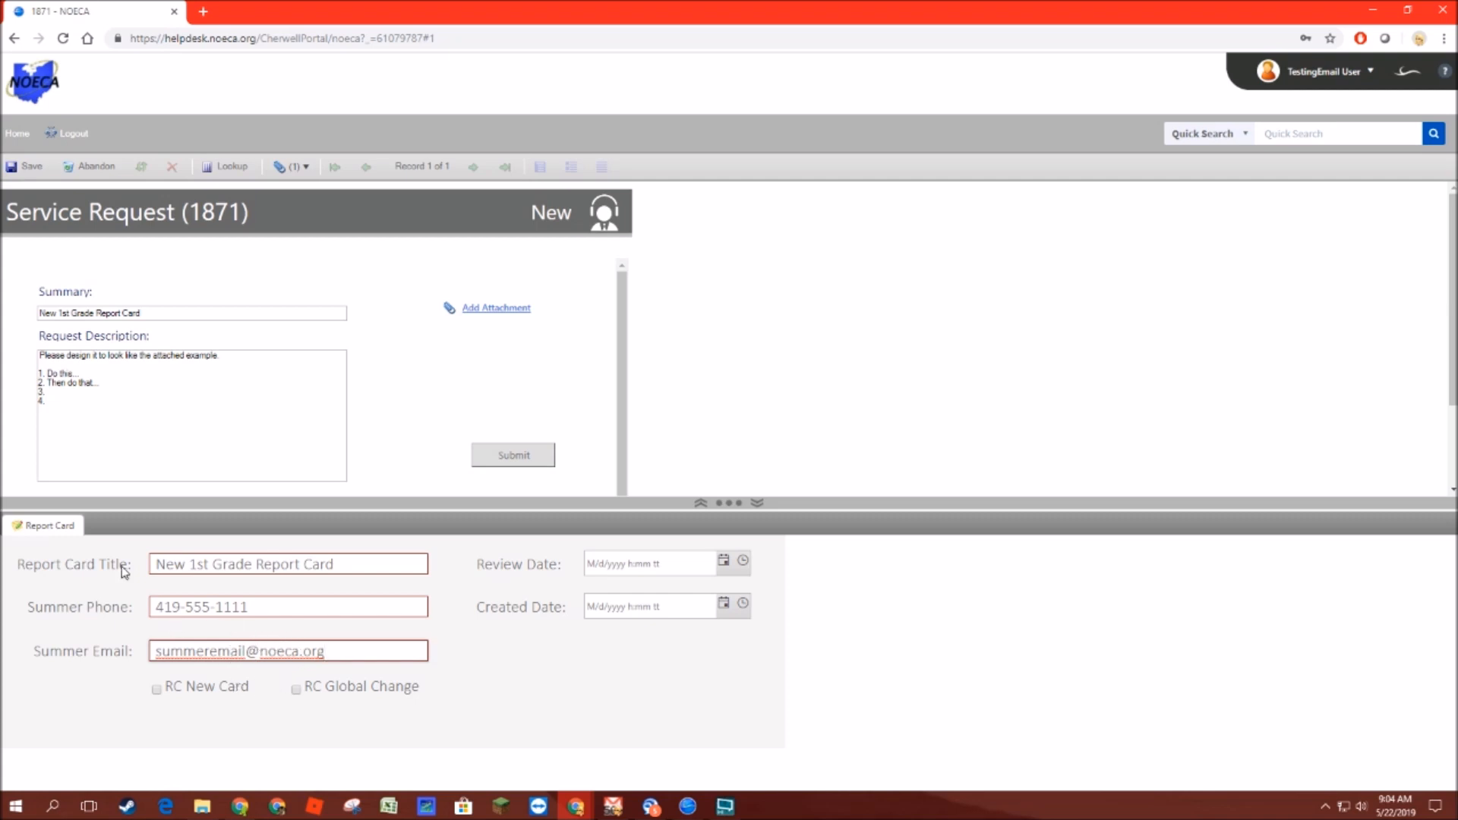
Step: Add a description line asking to contact a named person with questions, noting the info below
left_click(79, 366)
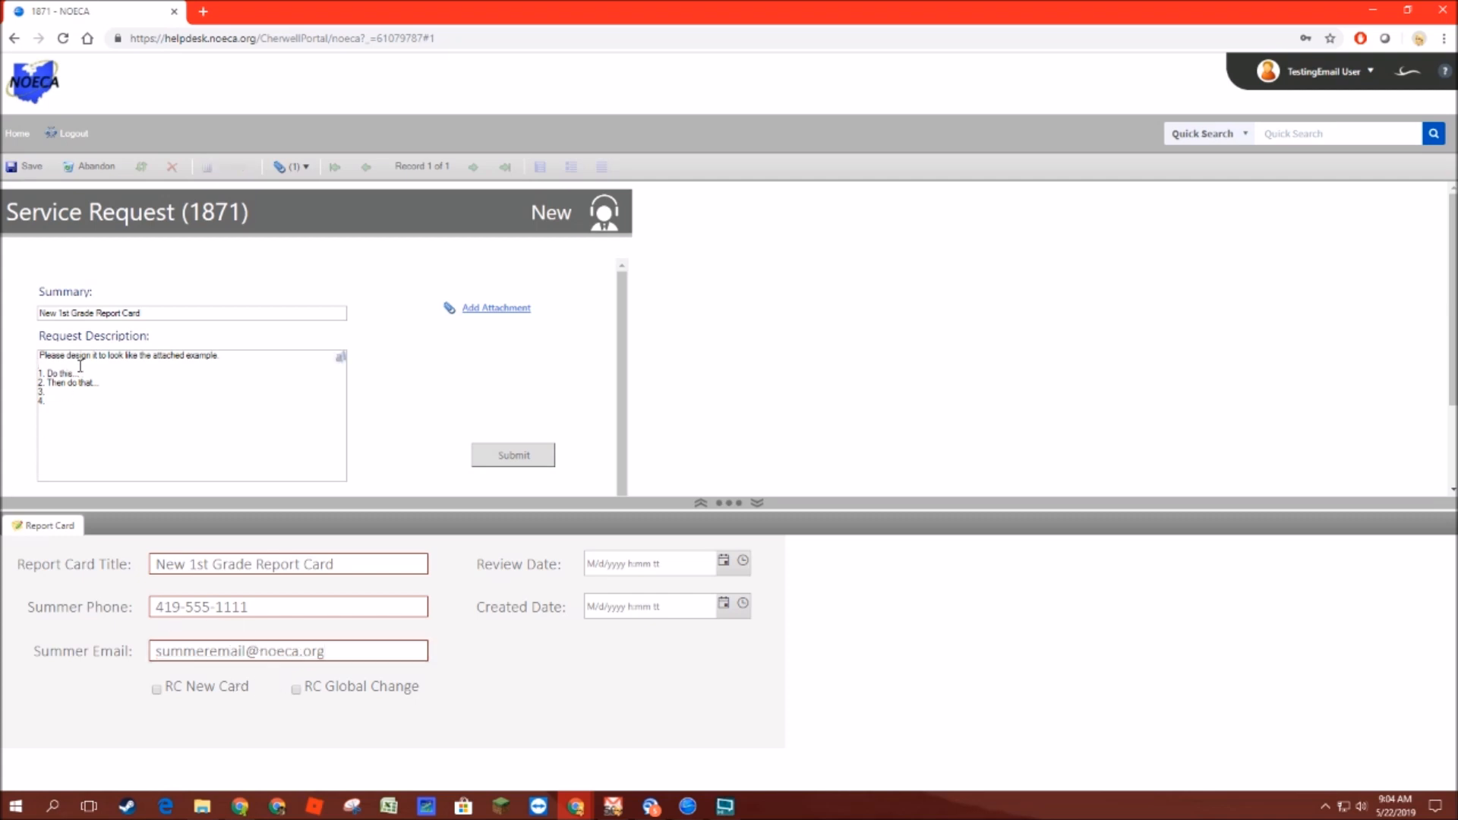
key("Return")
key("Return")
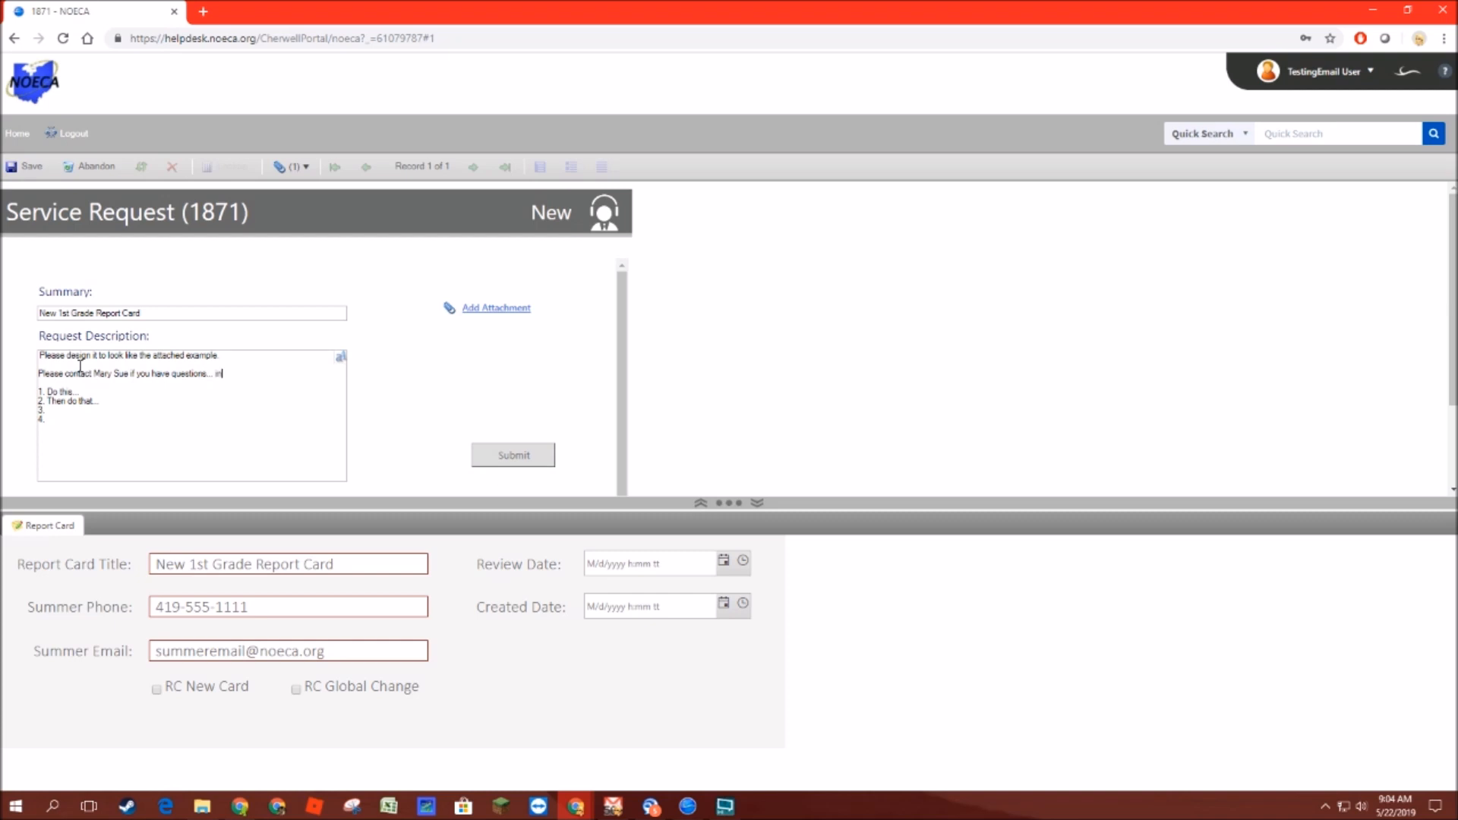
Step: Tick the RC New Card option for the request
left_click(157, 691)
left_click_drag(152, 565, 320, 564)
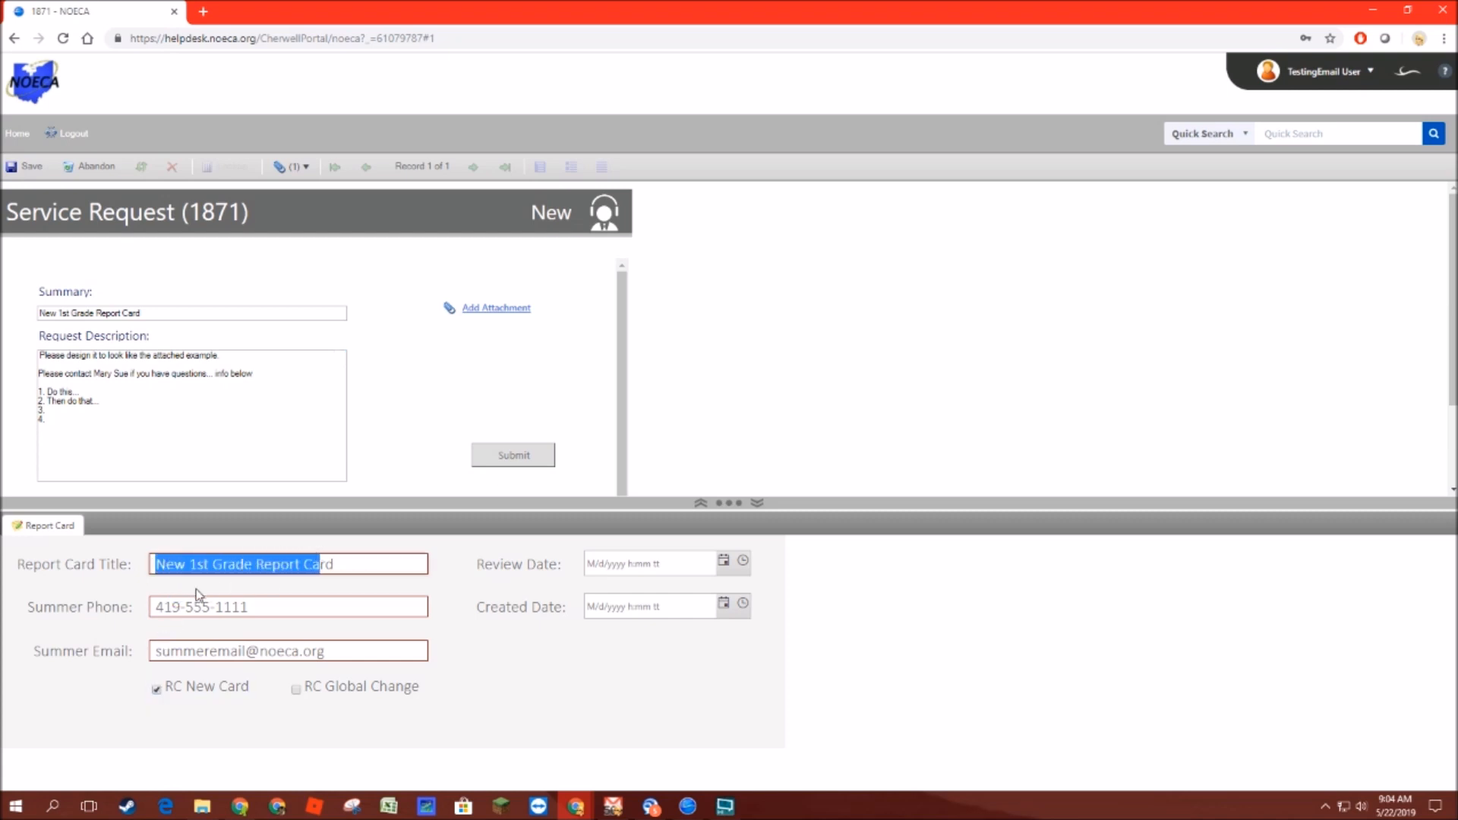
left_click_drag(158, 606, 306, 604)
left_click_drag(155, 651, 349, 649)
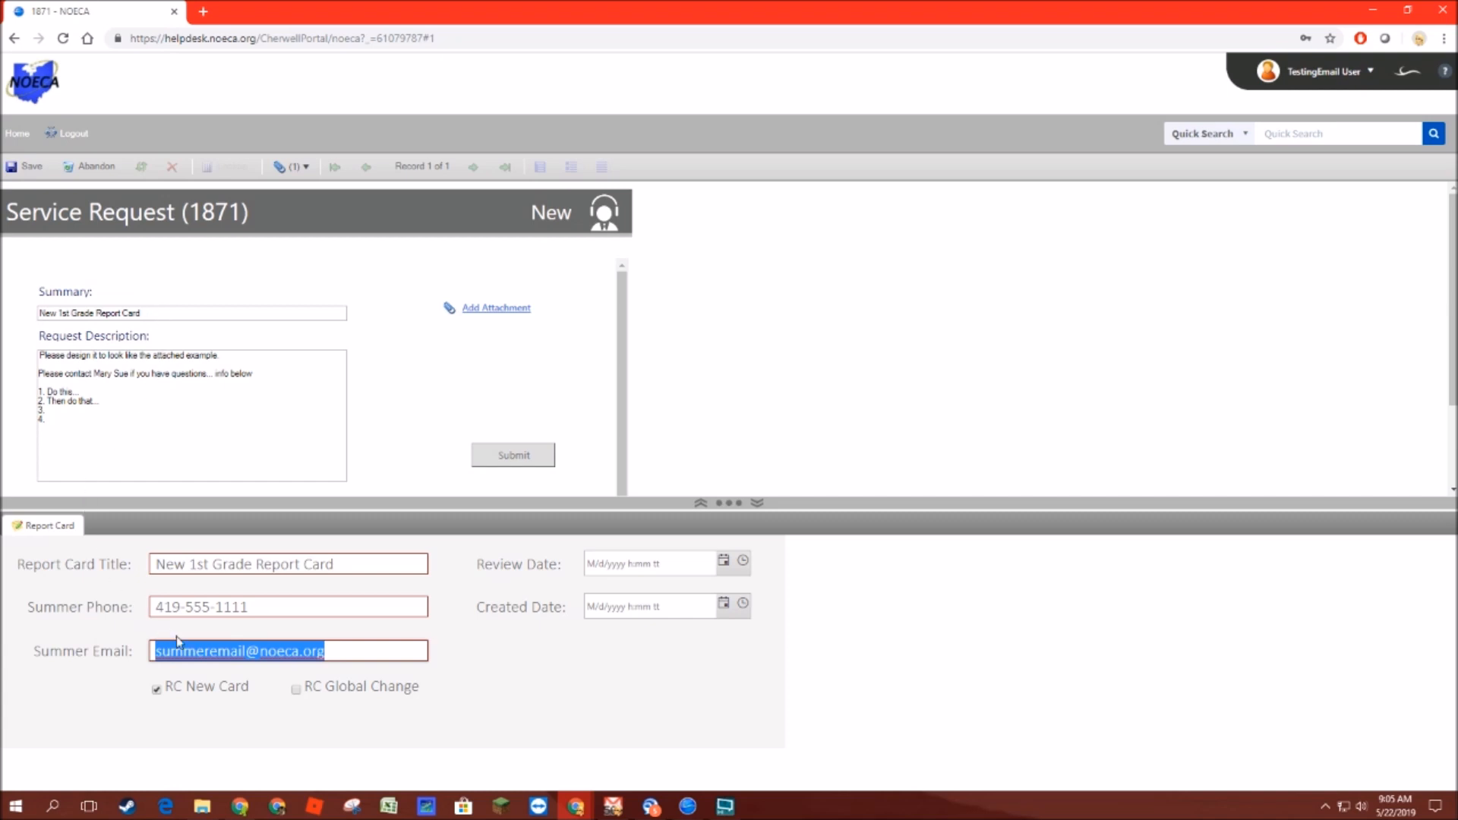
left_click(296, 688)
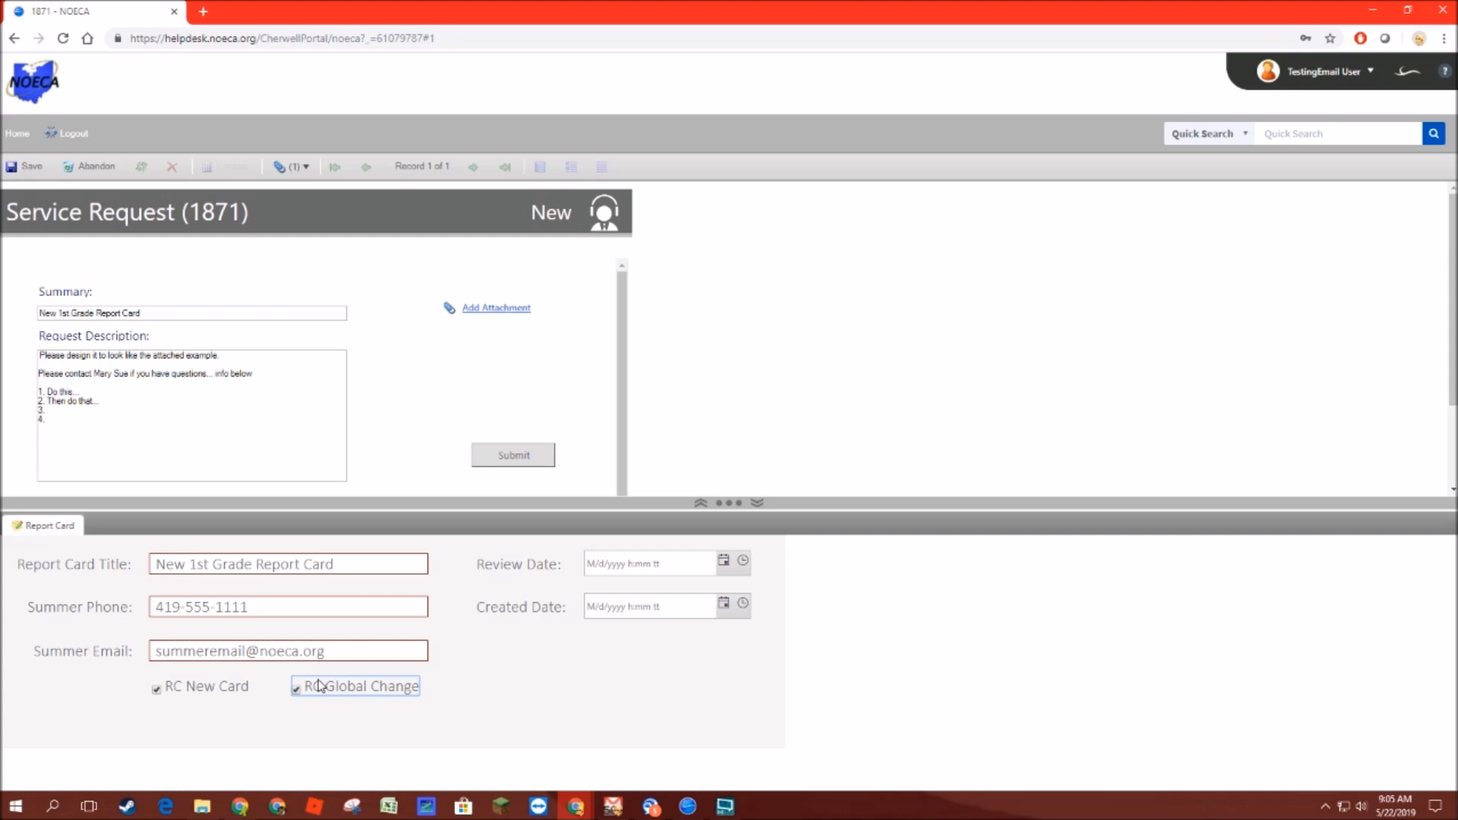
left_click_drag(38, 390, 91, 419)
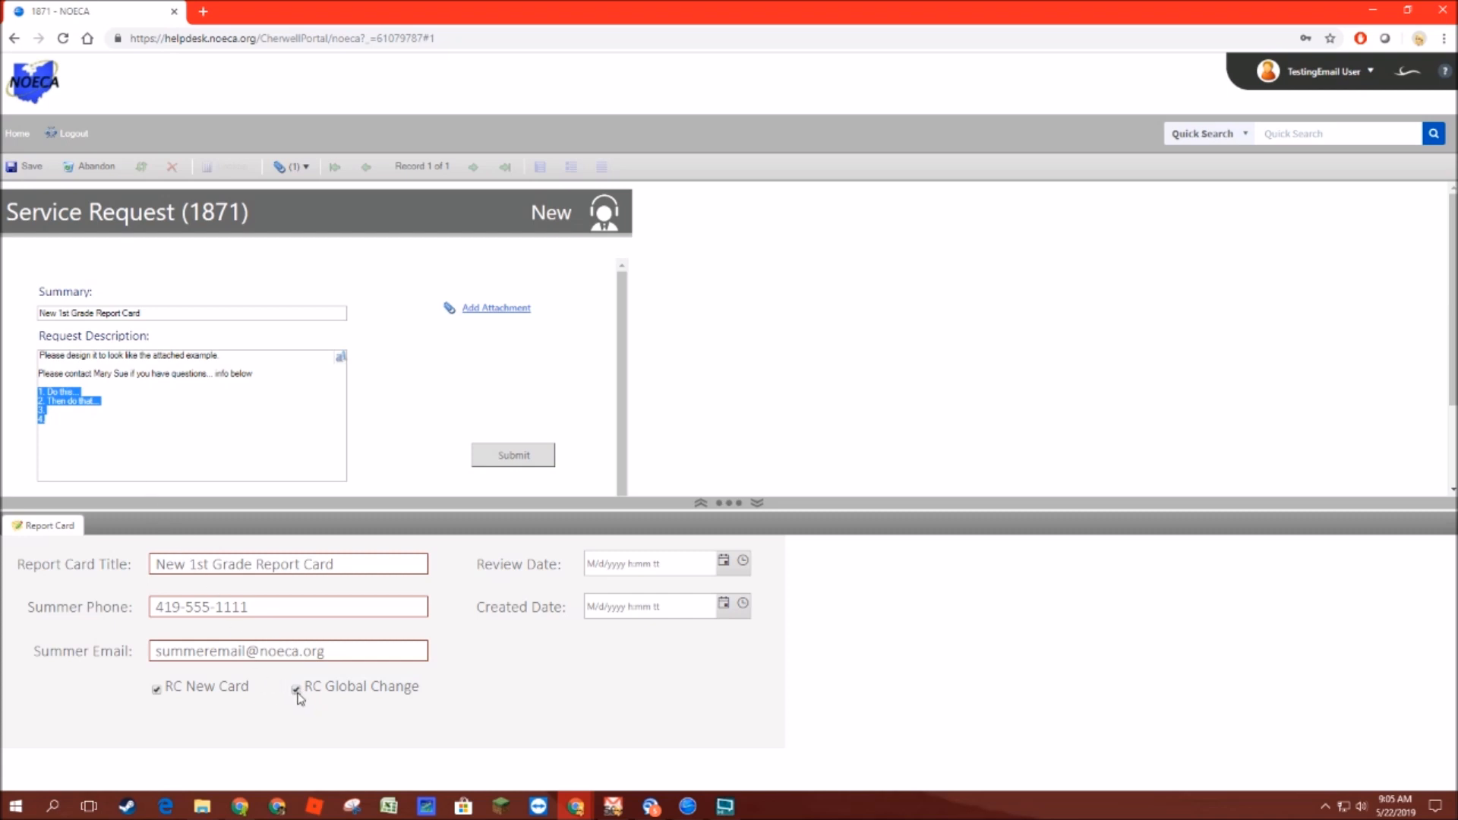
left_click(297, 691)
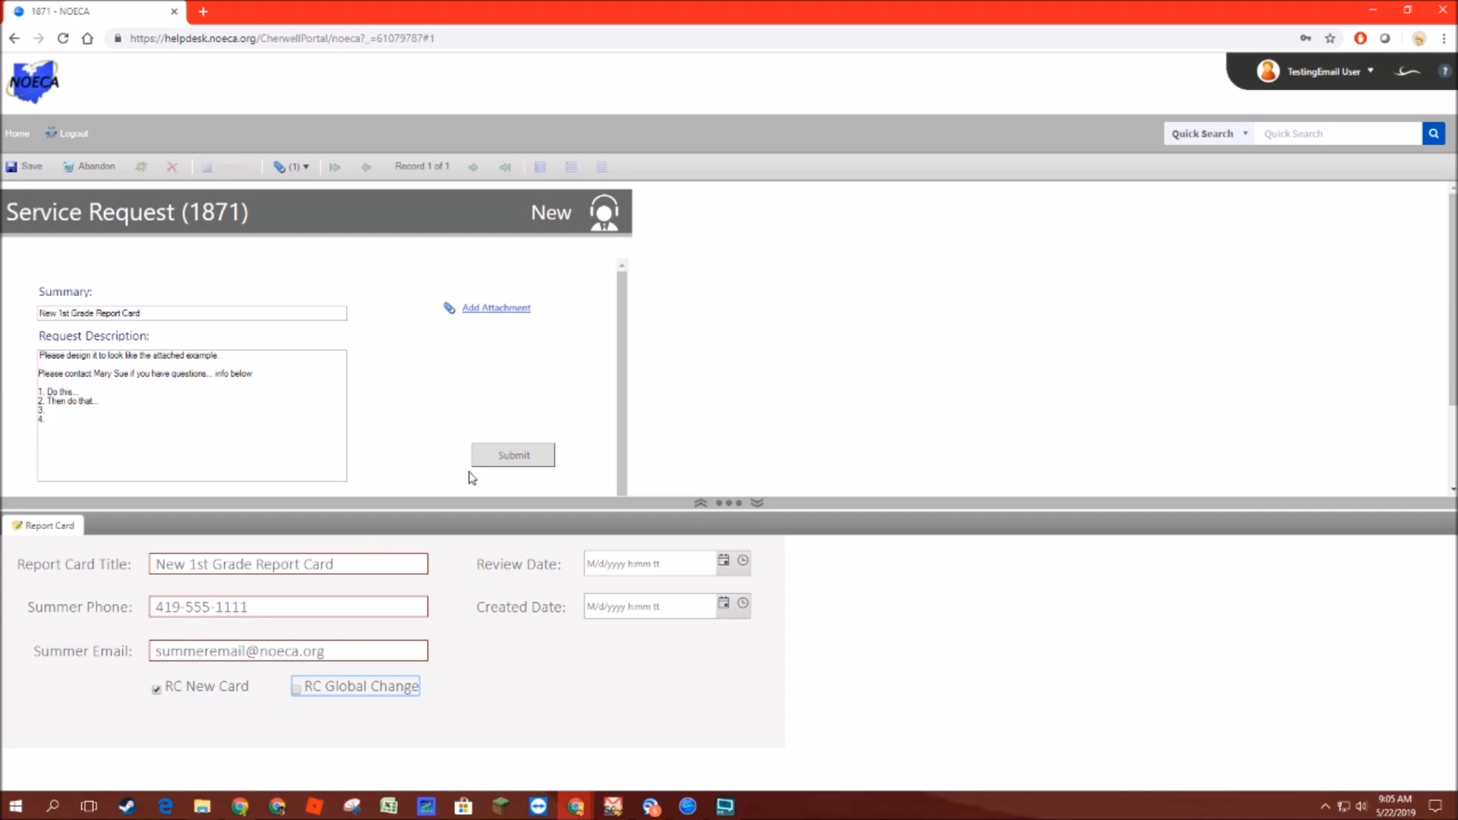
Step: Submit the service request and acknowledge the confirmation
left_click(505, 458)
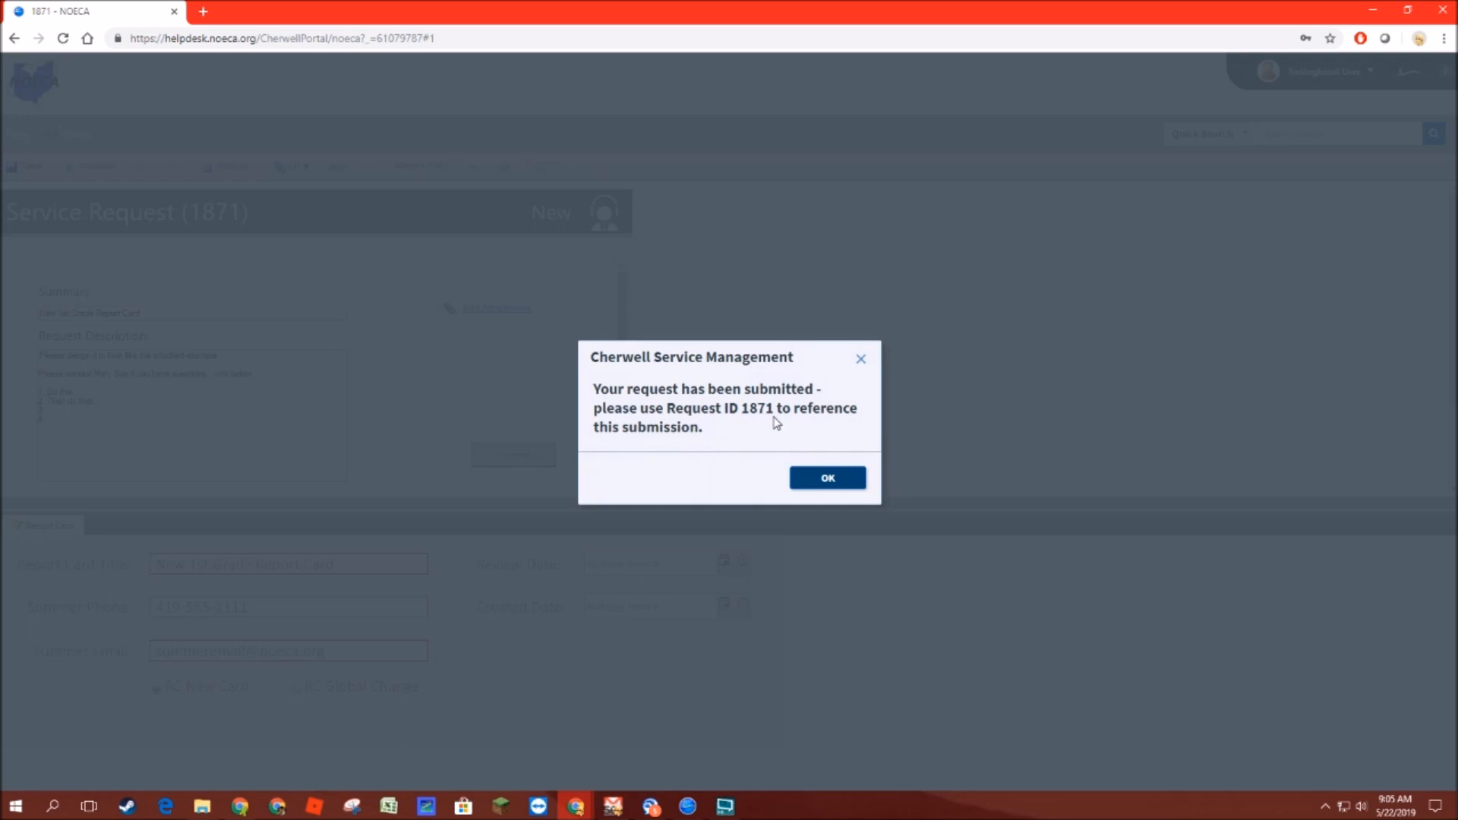
left_click(824, 481)
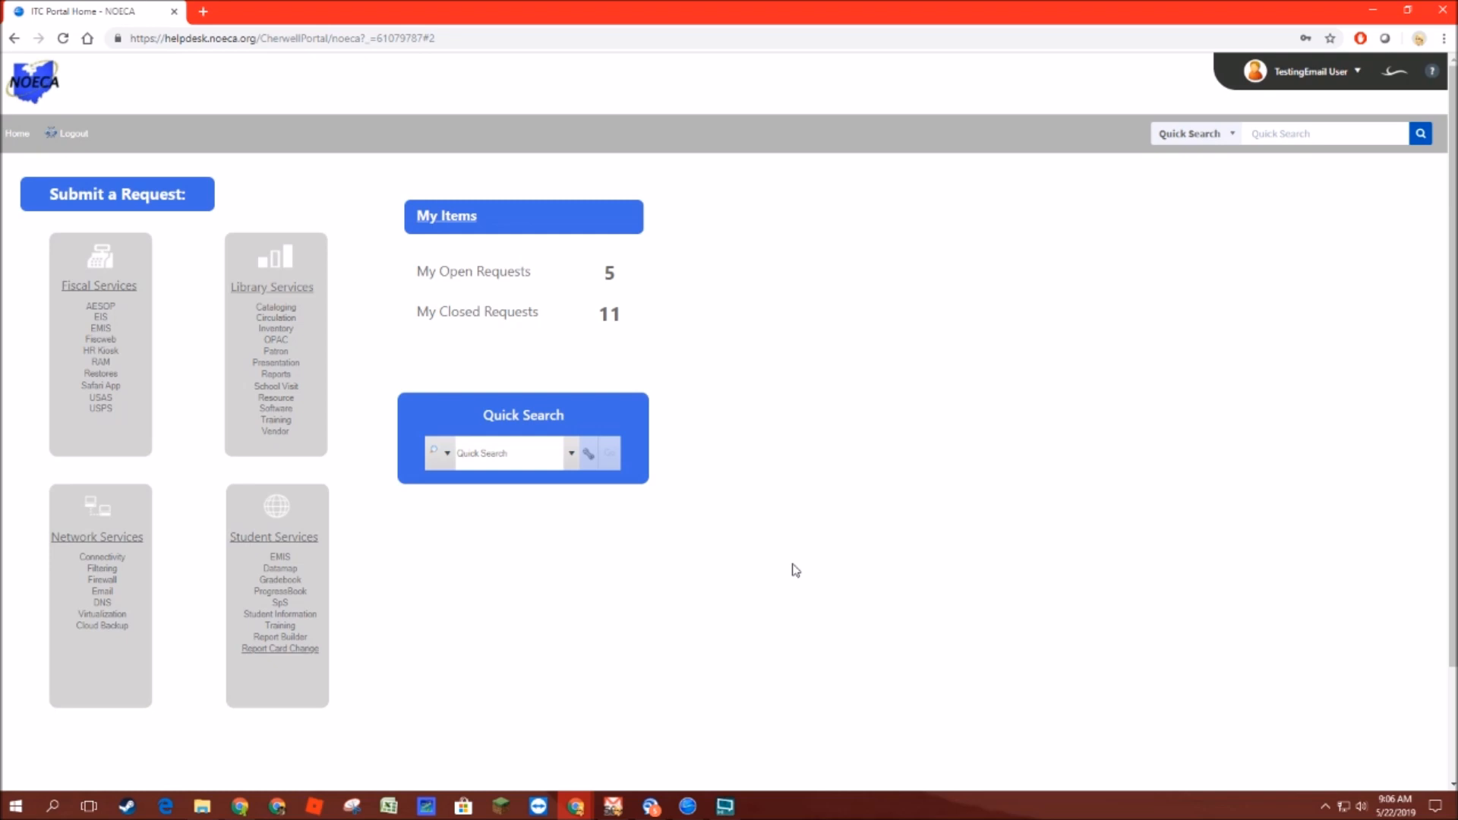
Step: Open another Report Card Change request, step through its fields, and return to the portal home
left_click(282, 647)
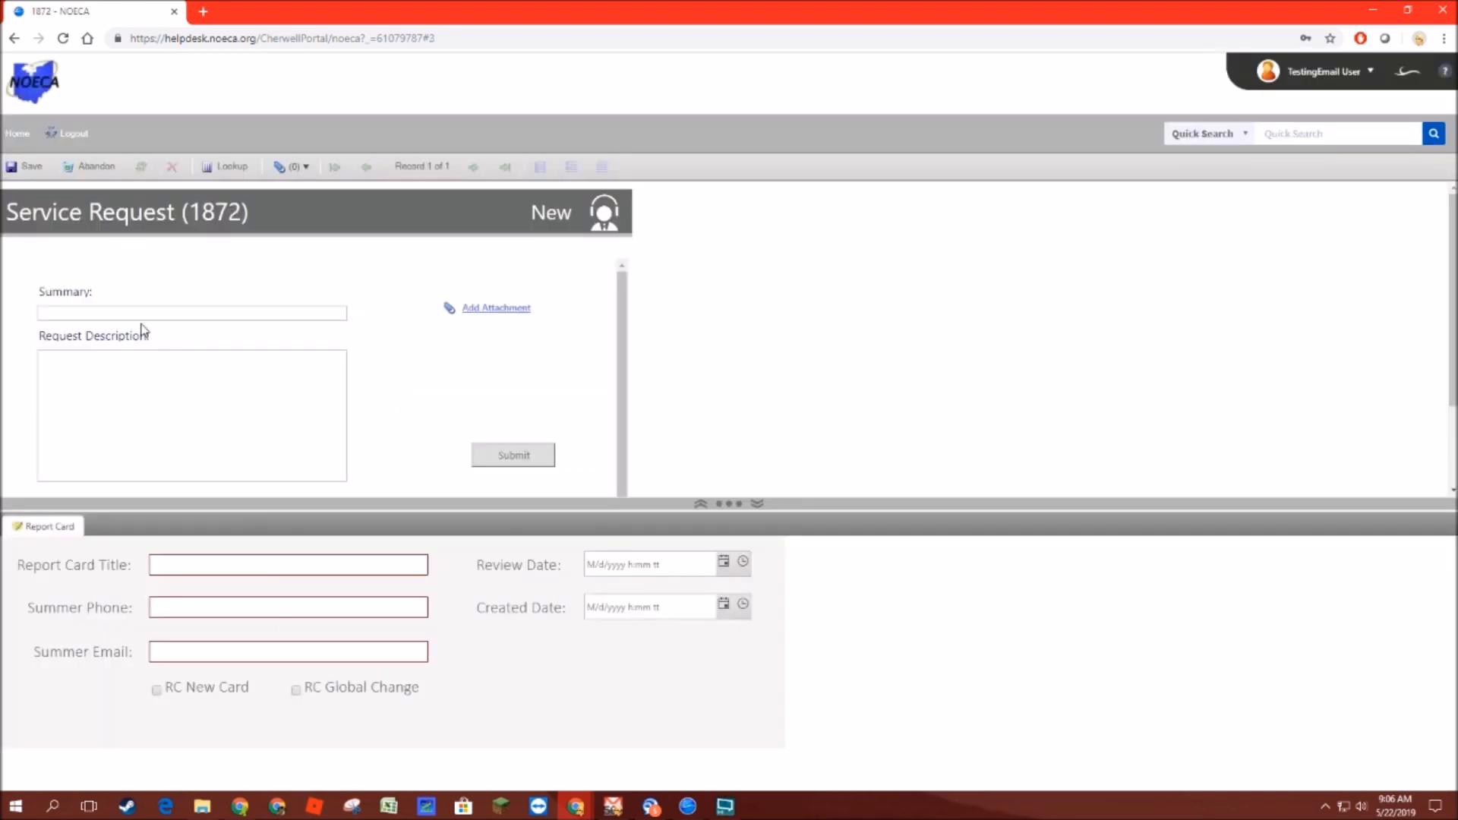
left_click(183, 564)
left_click(180, 606)
left_click(174, 650)
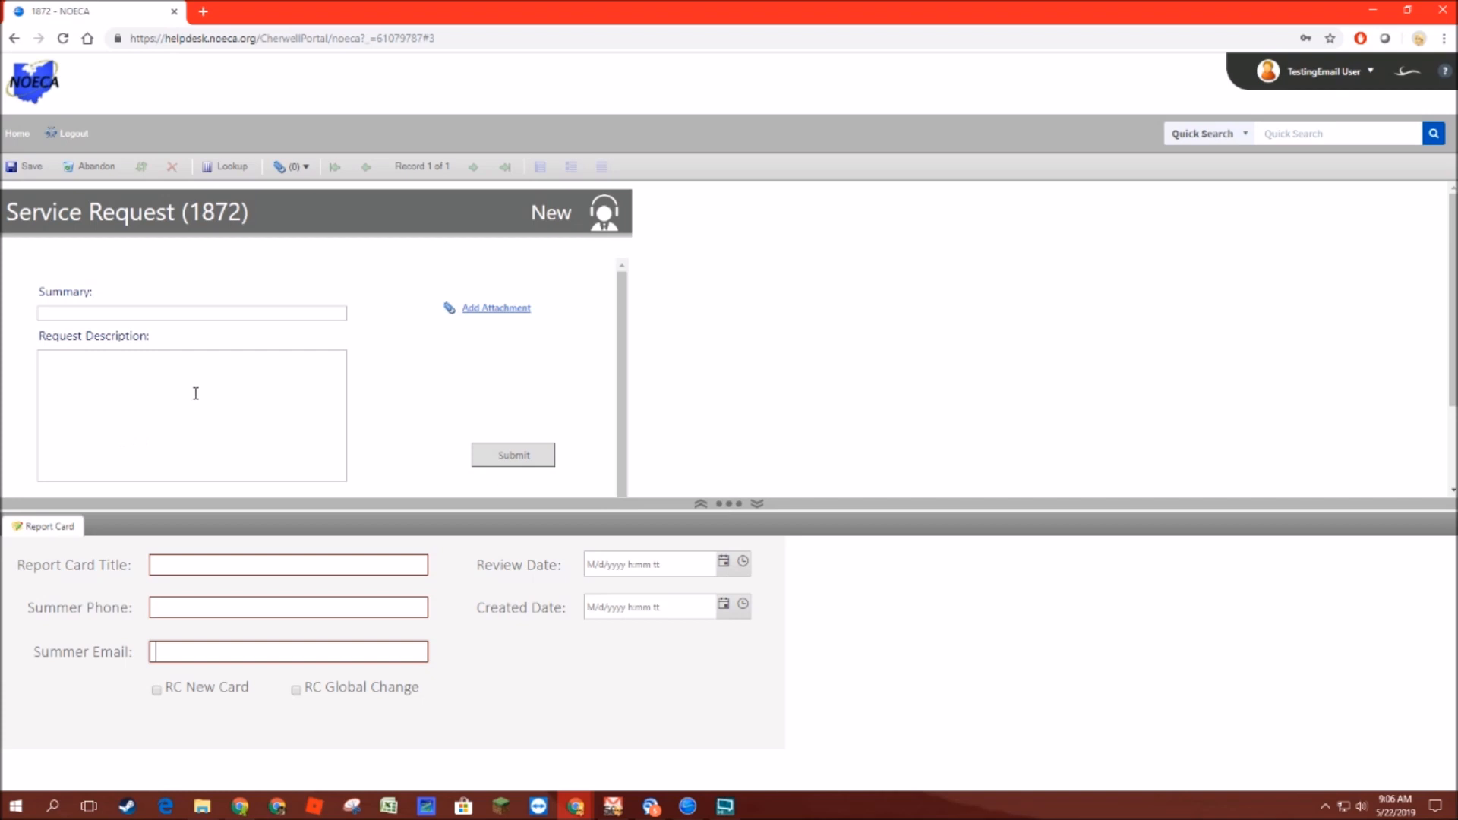
left_click(14, 136)
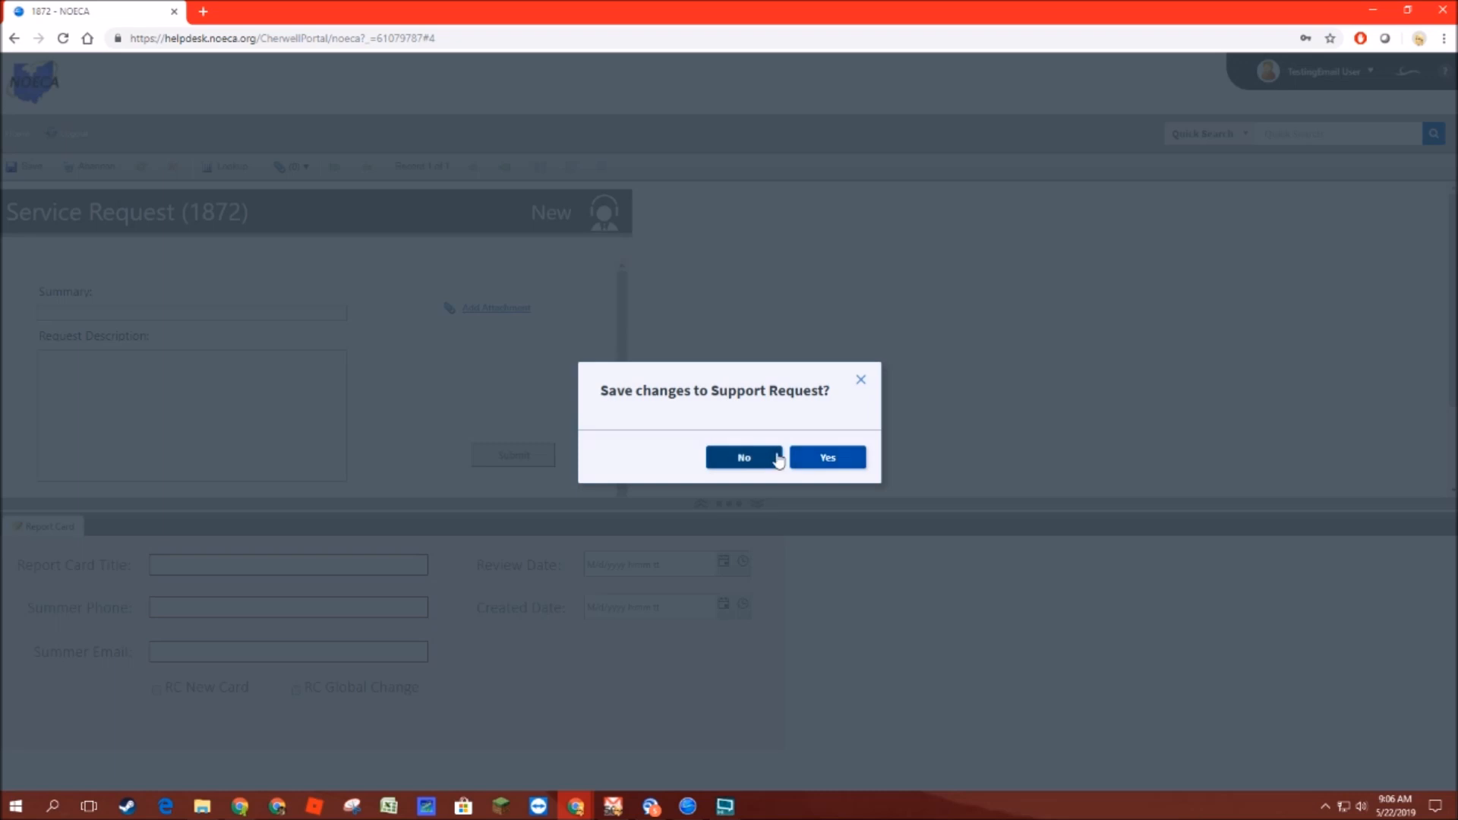
left_click(817, 469)
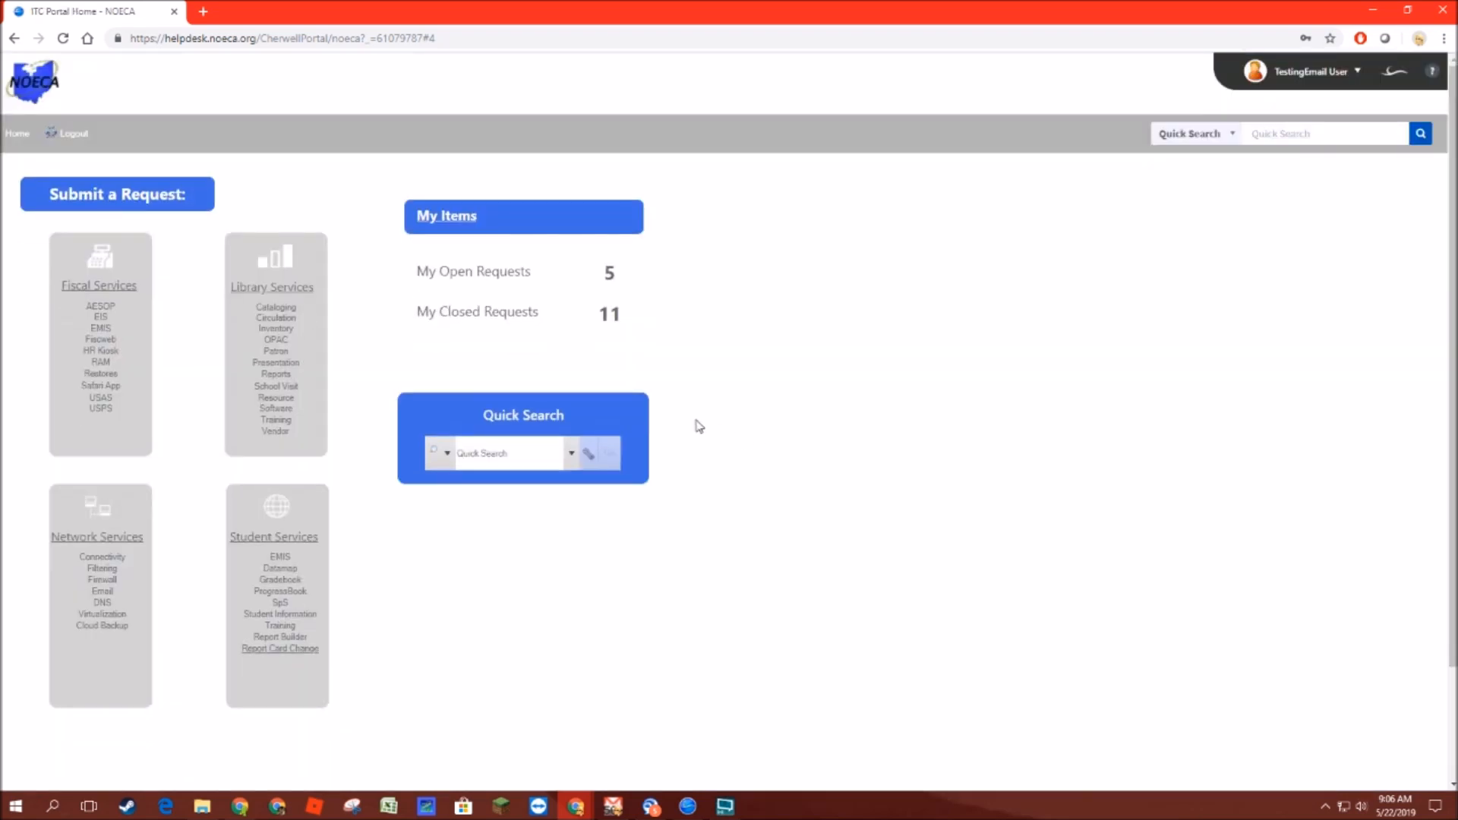